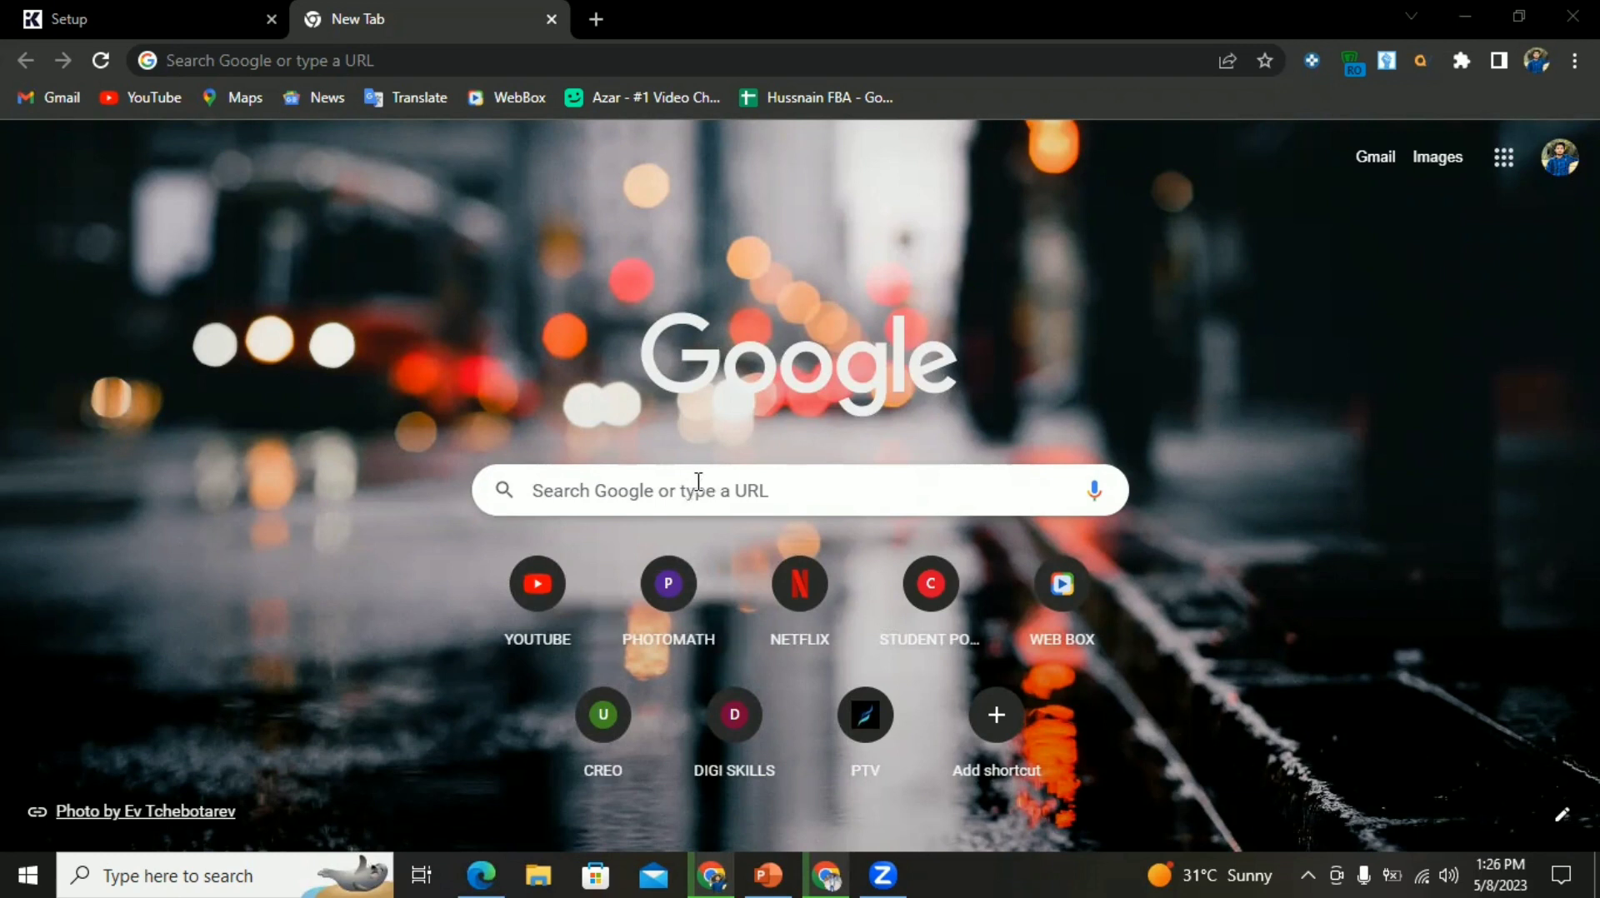
# - Search Google for 'MATH PIX' and open the mathpix.com result to reach the account page
pyautogui.click(699, 482)
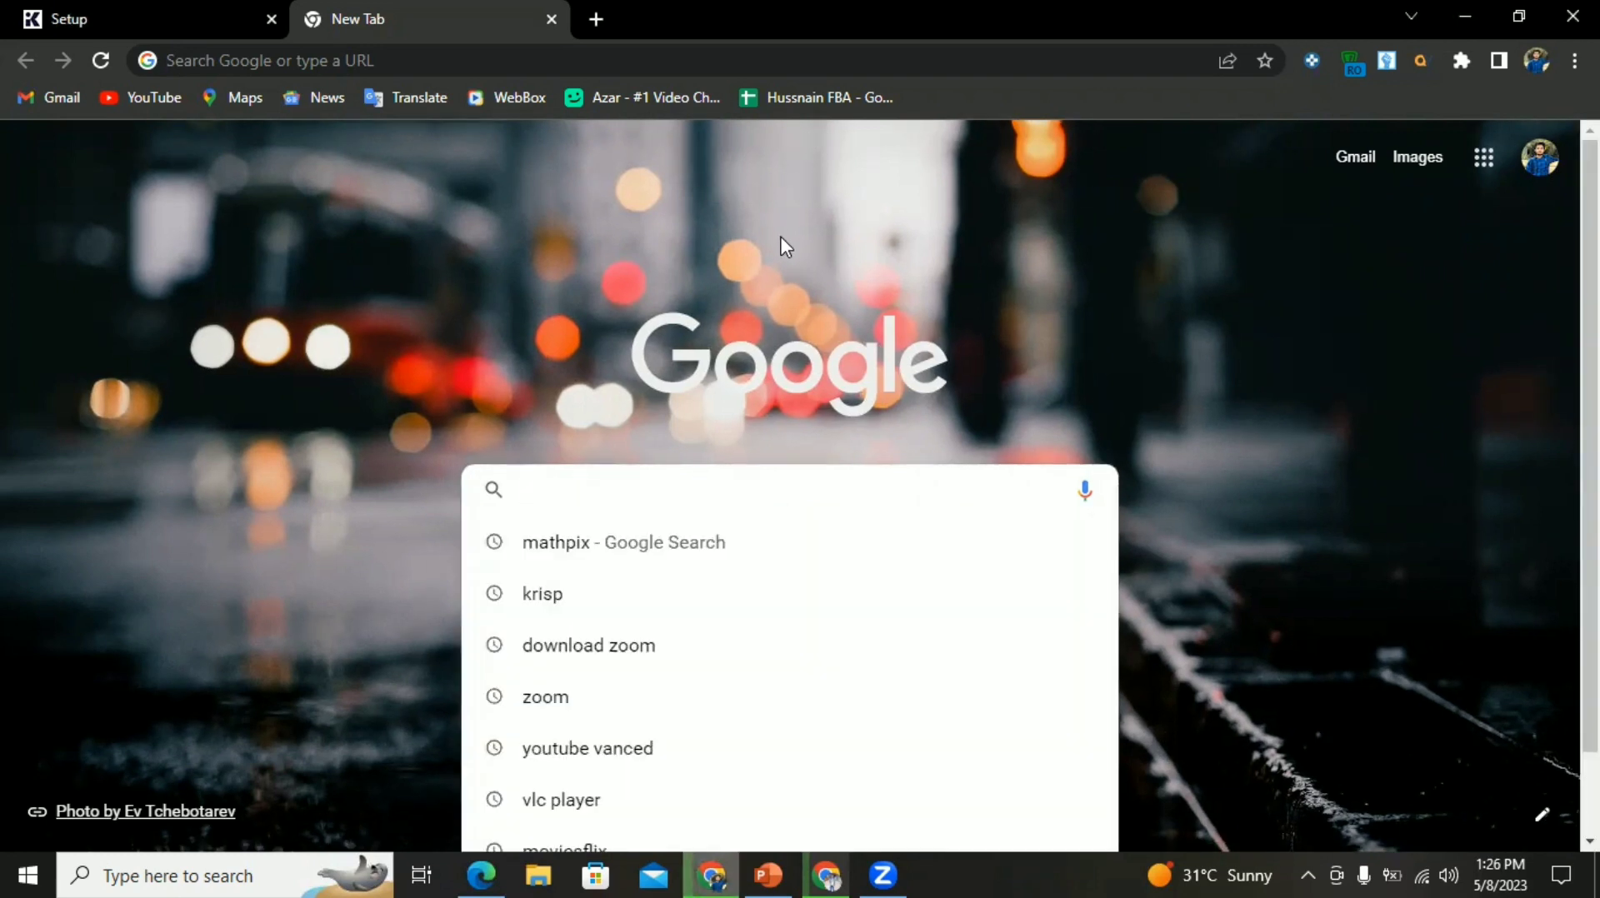
pyautogui.click(738, 243)
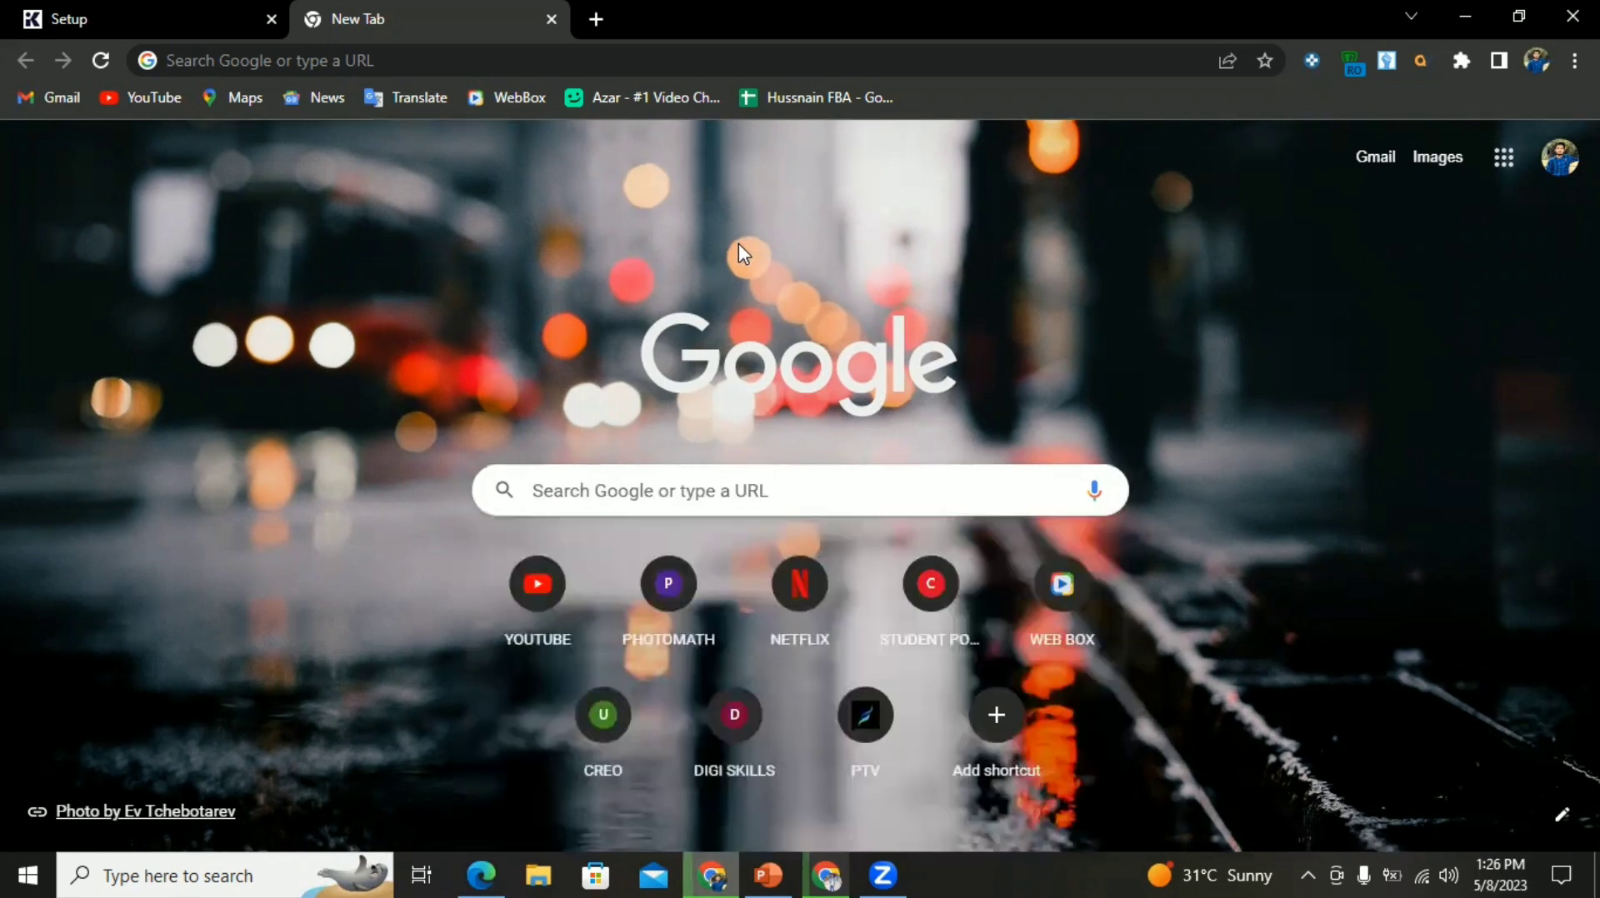
pyautogui.click(554, 484)
pyautogui.write('M')
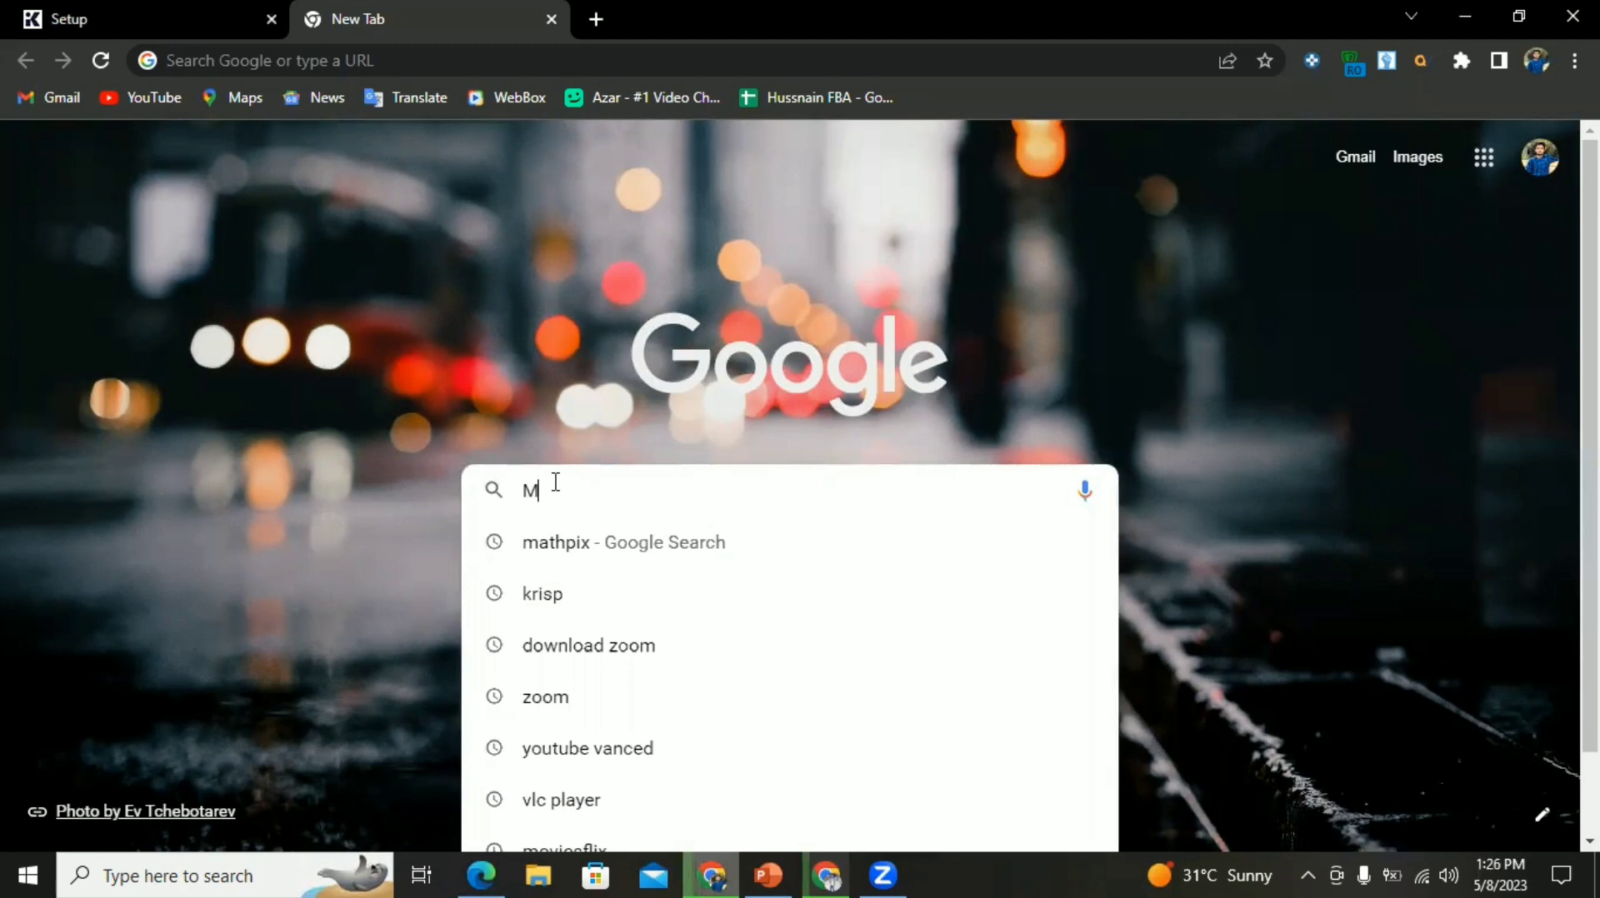
pyautogui.write('ATH ')
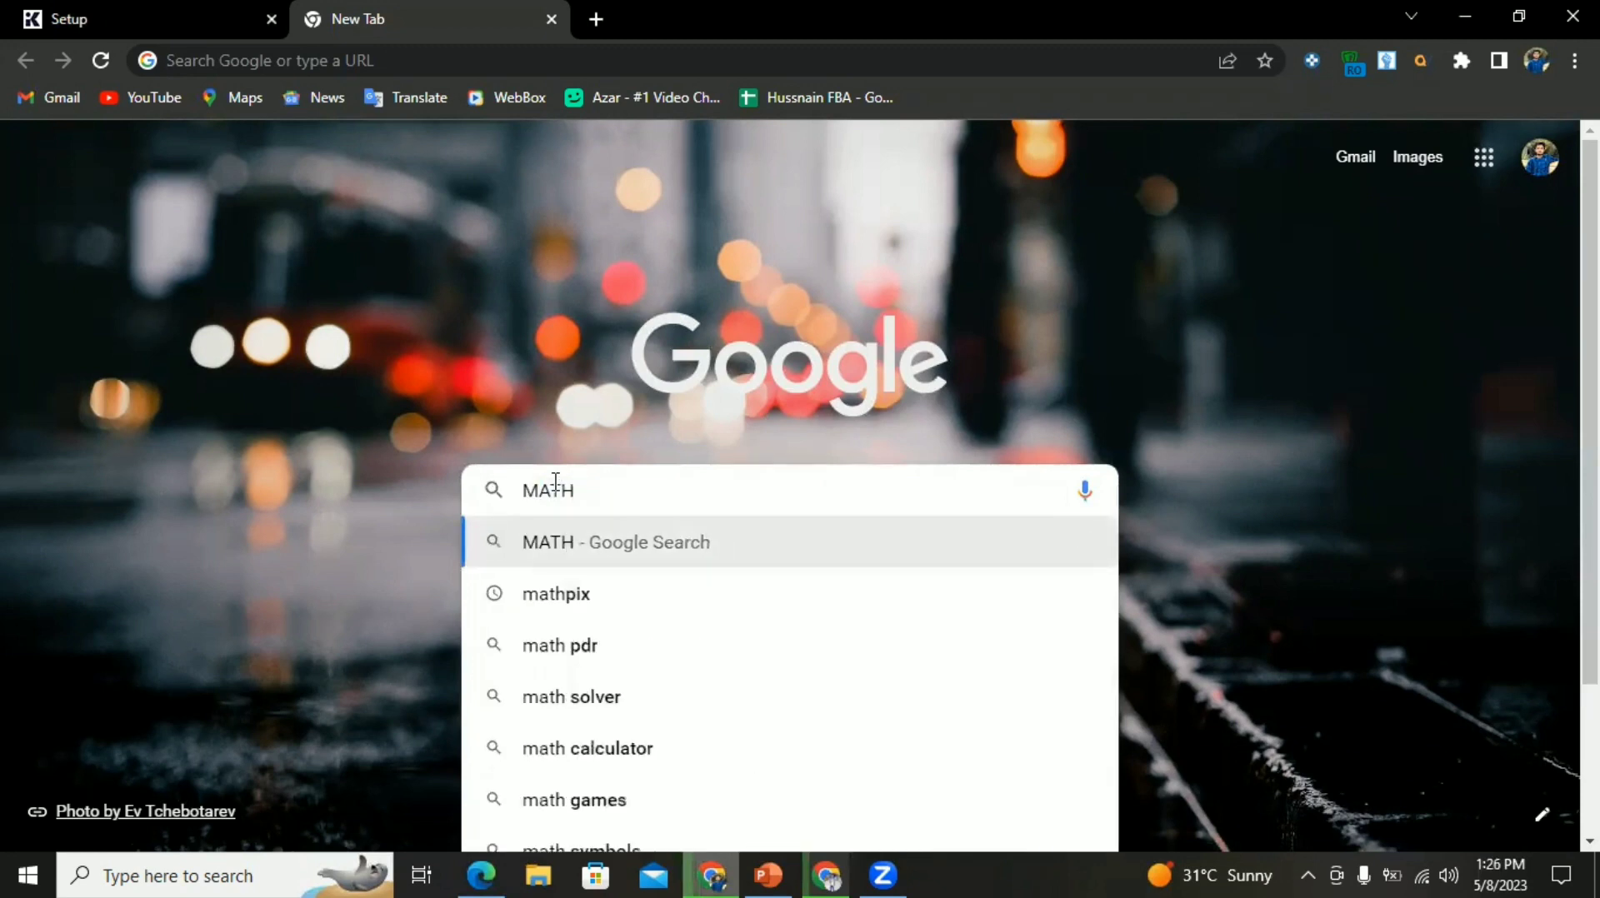
pyautogui.write('PIX')
pyautogui.press('Return')
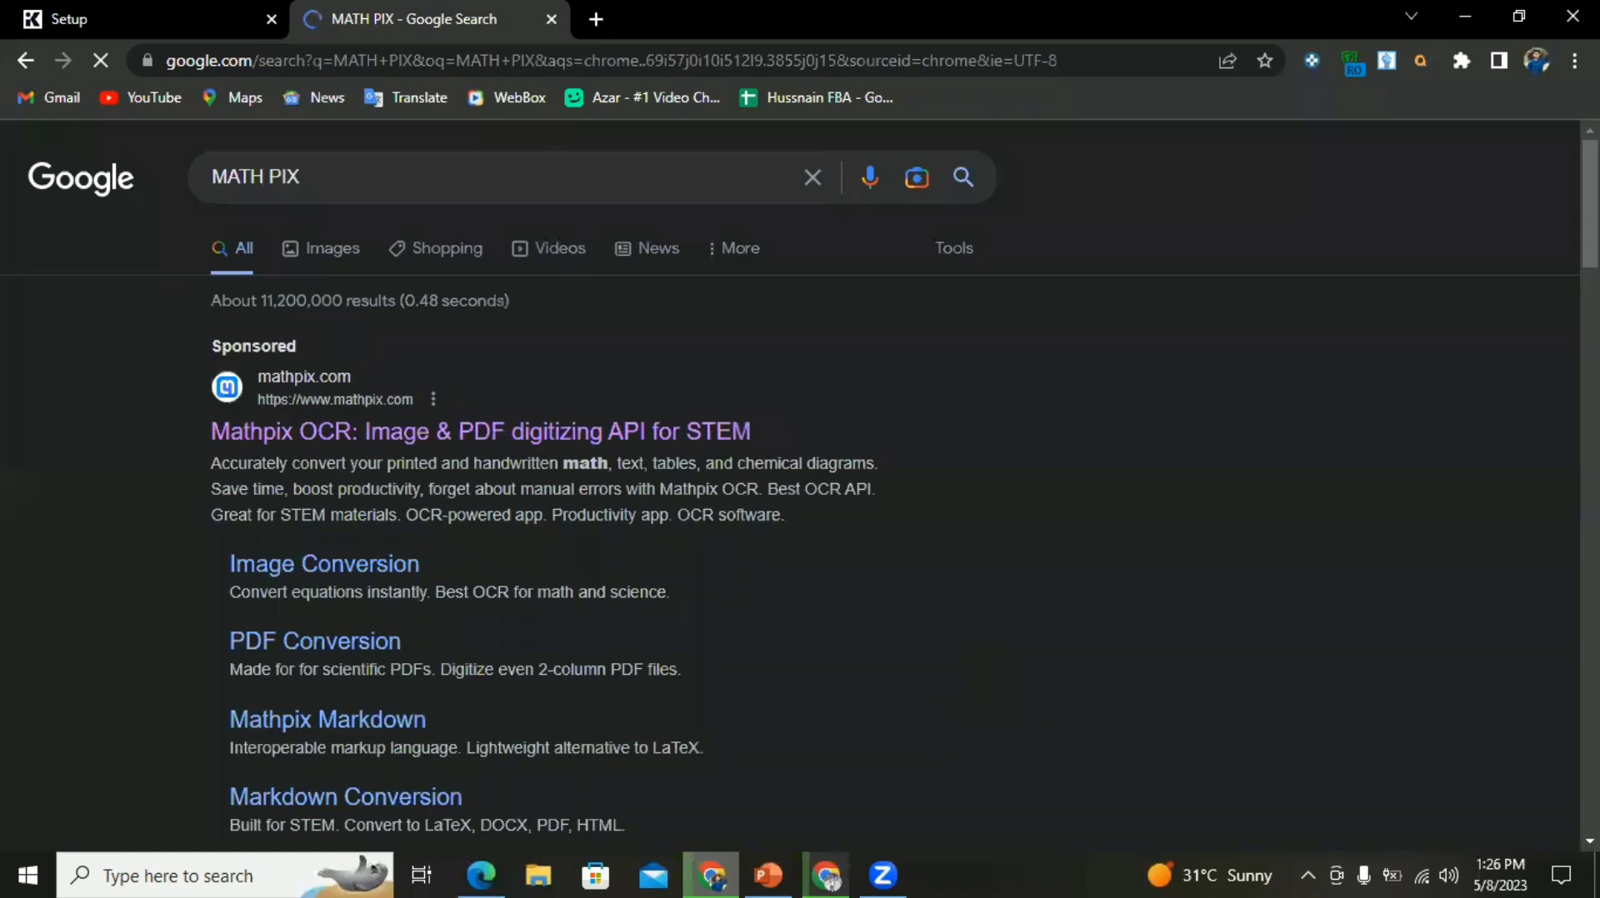
pyautogui.moveTo(42, 378); pyautogui.dragTo(738, 465)
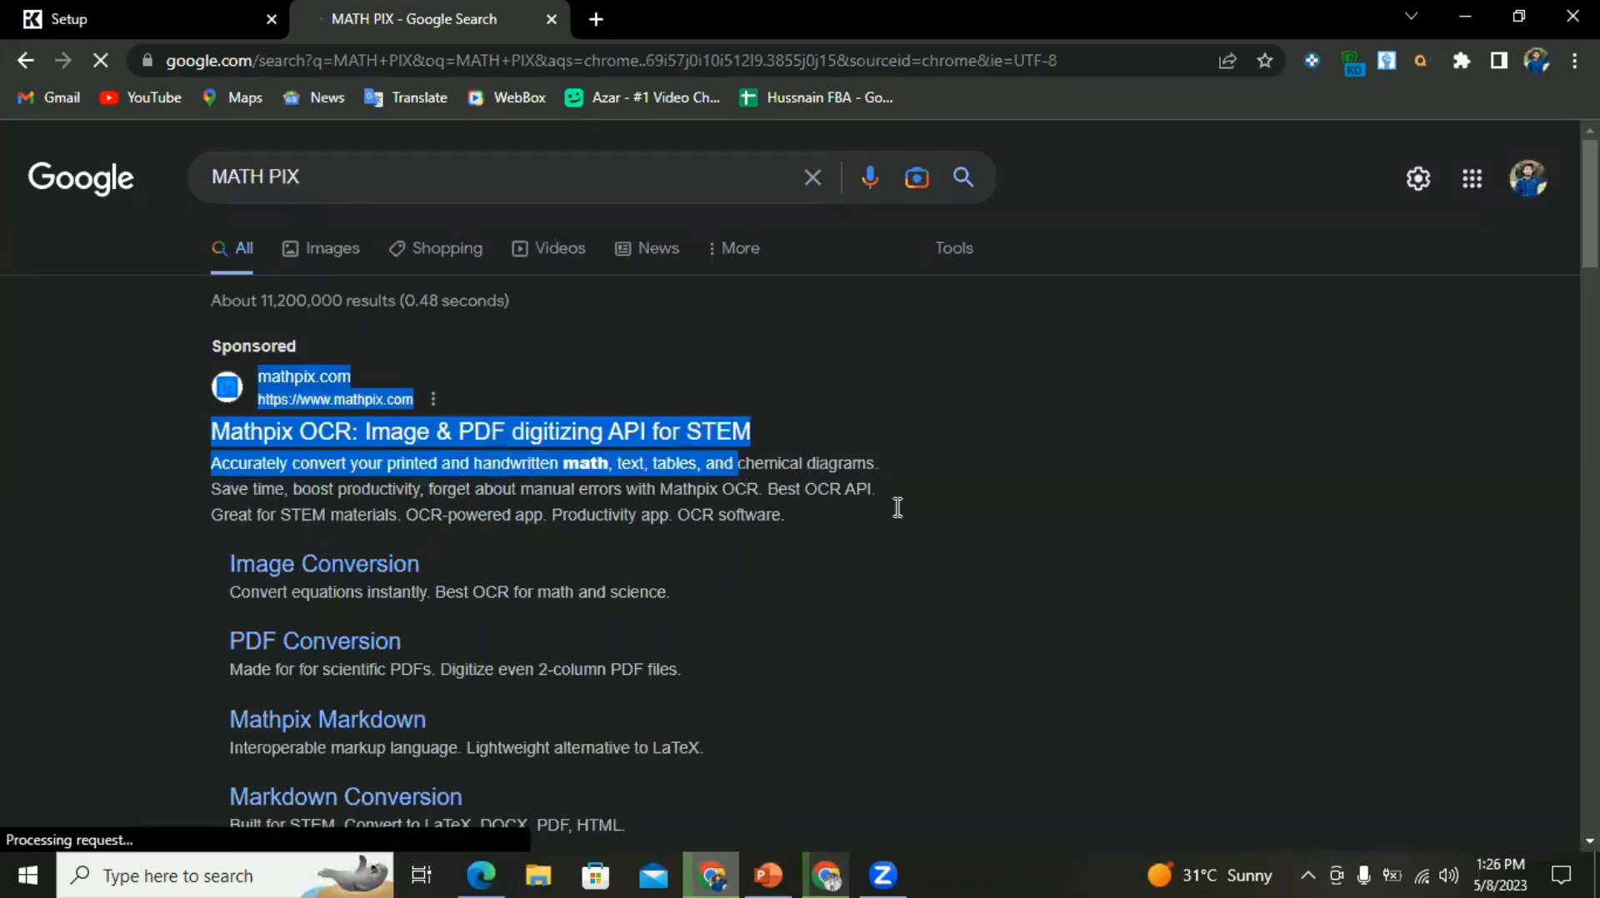
pyautogui.click(1385, 571)
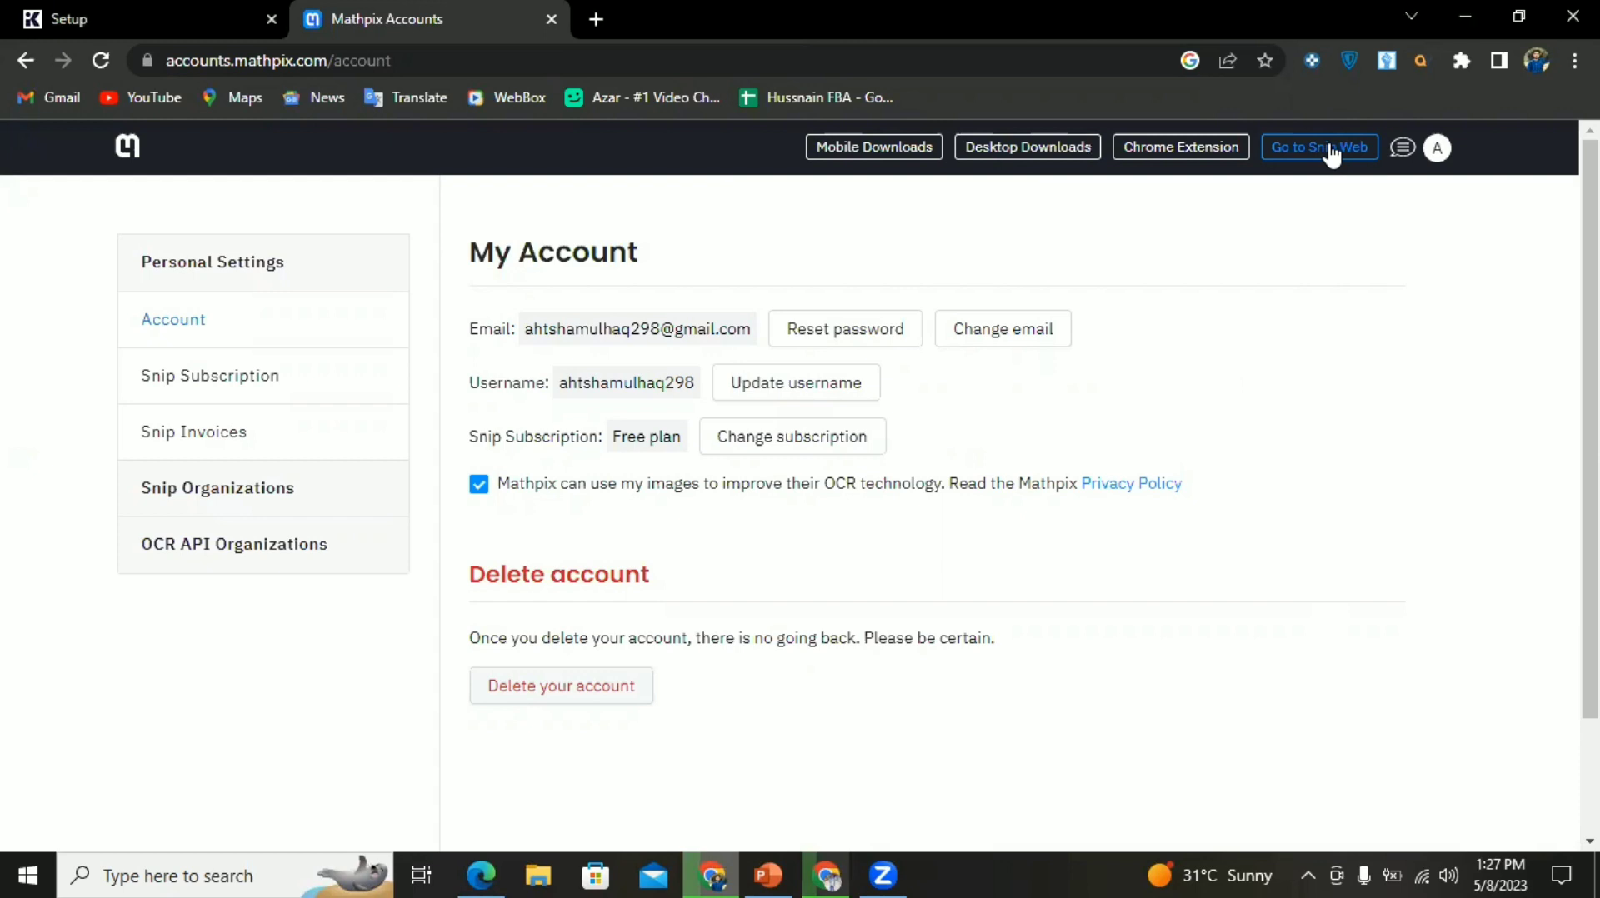
# - Launch Snip Web from the Mathpix account page in a new tab
pyautogui.click(1330, 153)
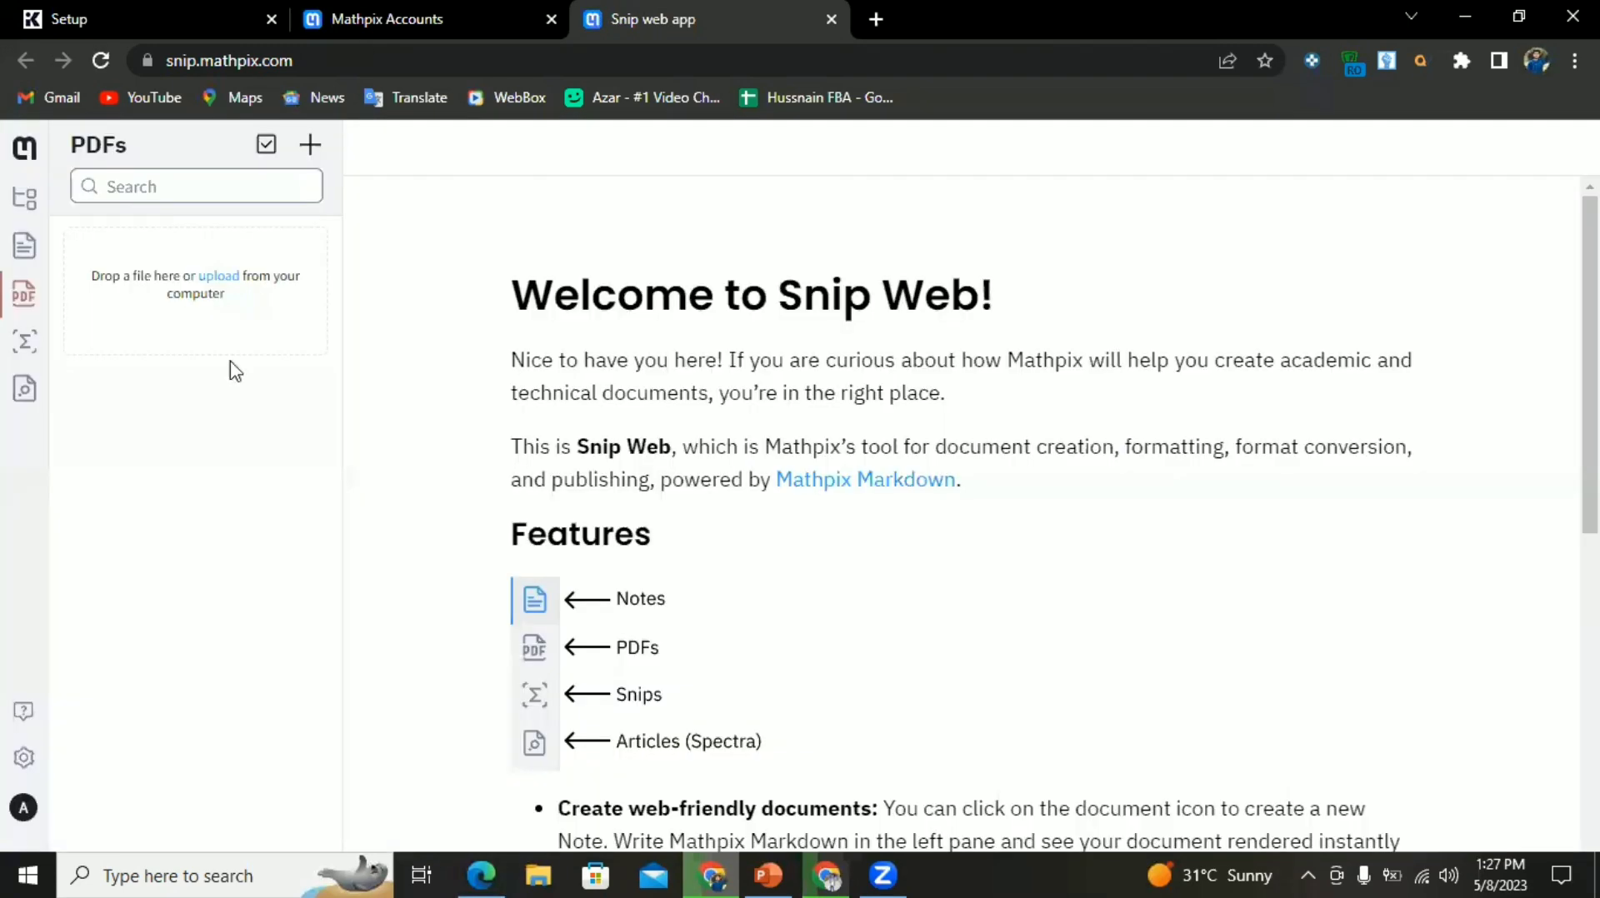
# - Show the Snips (Σ) list and delete the single old equation snip
pyautogui.click(9, 326)
pyautogui.click(23, 386)
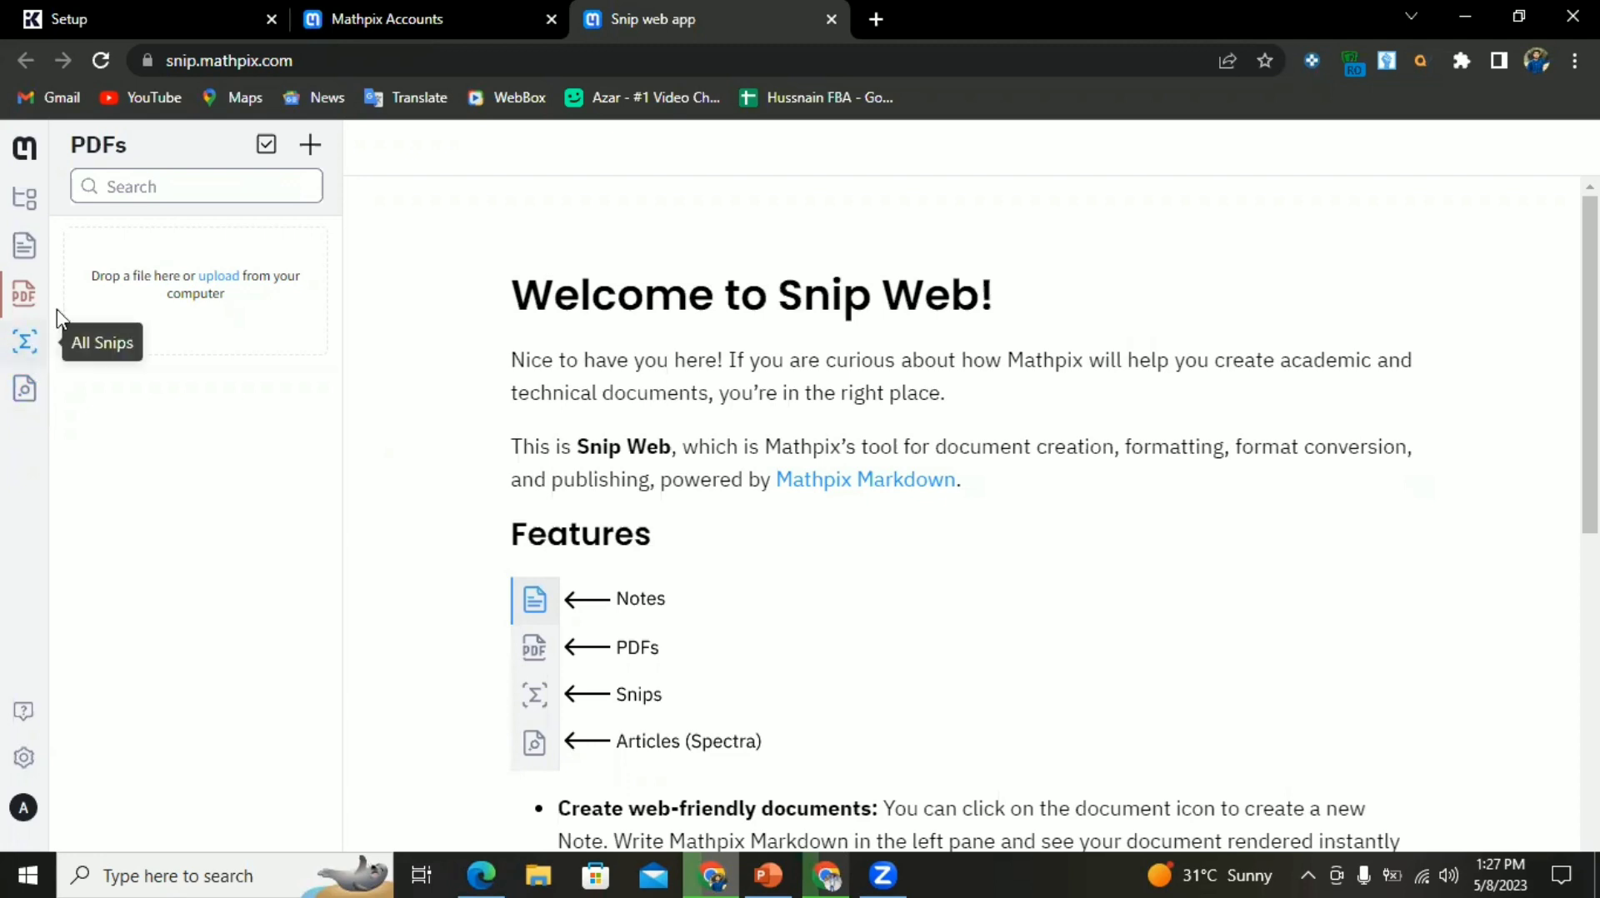
pyautogui.click(23, 350)
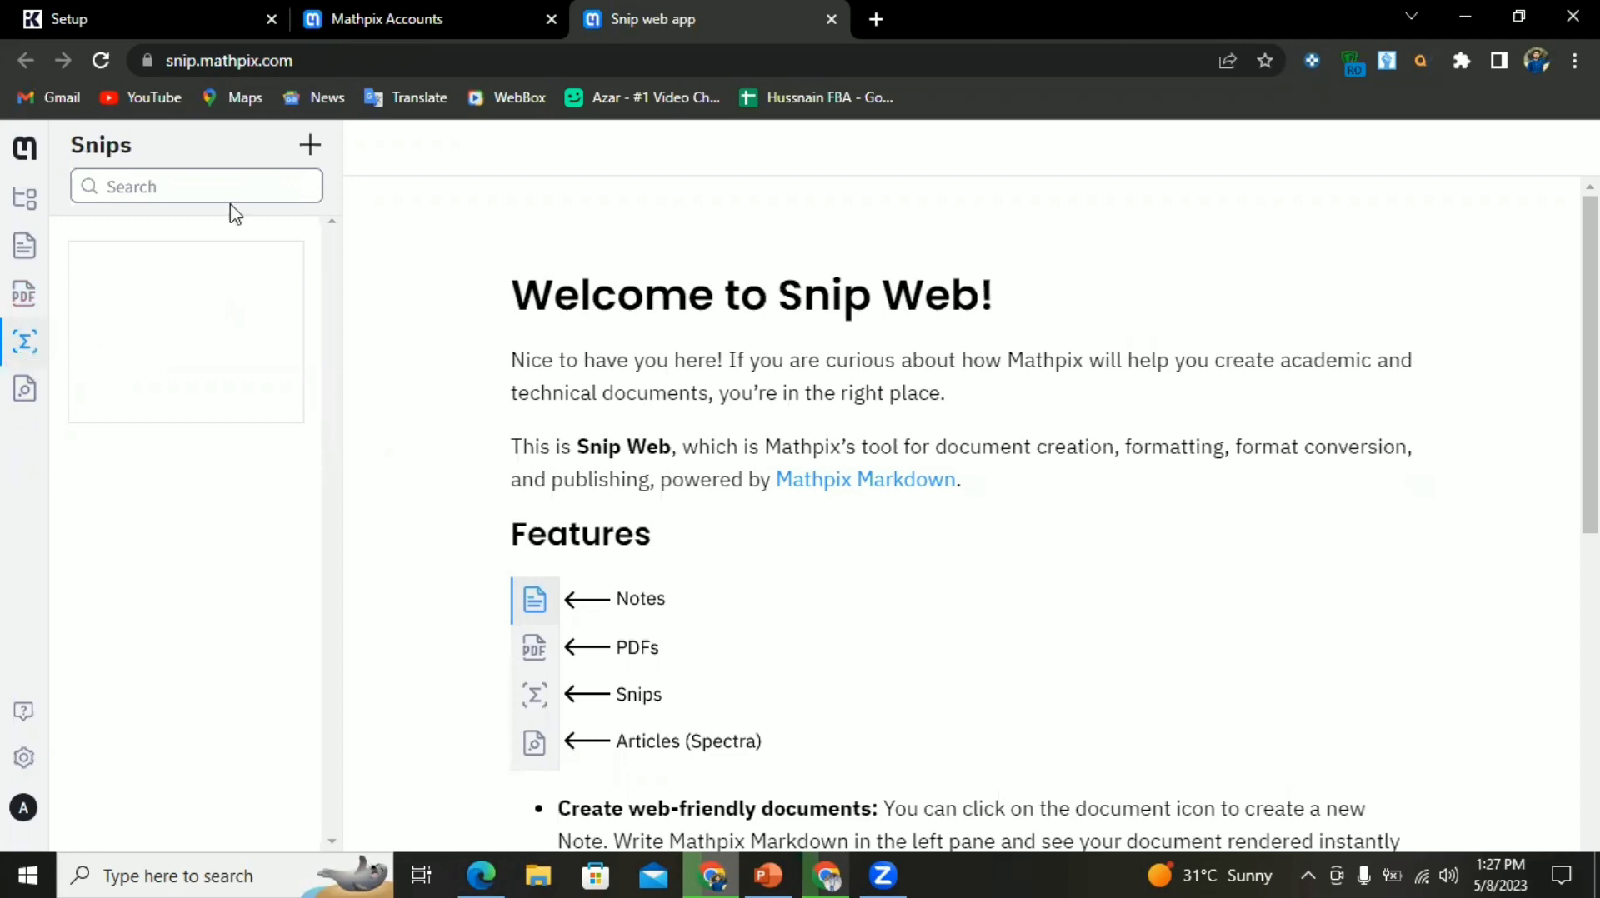
pyautogui.moveTo(214, 277)
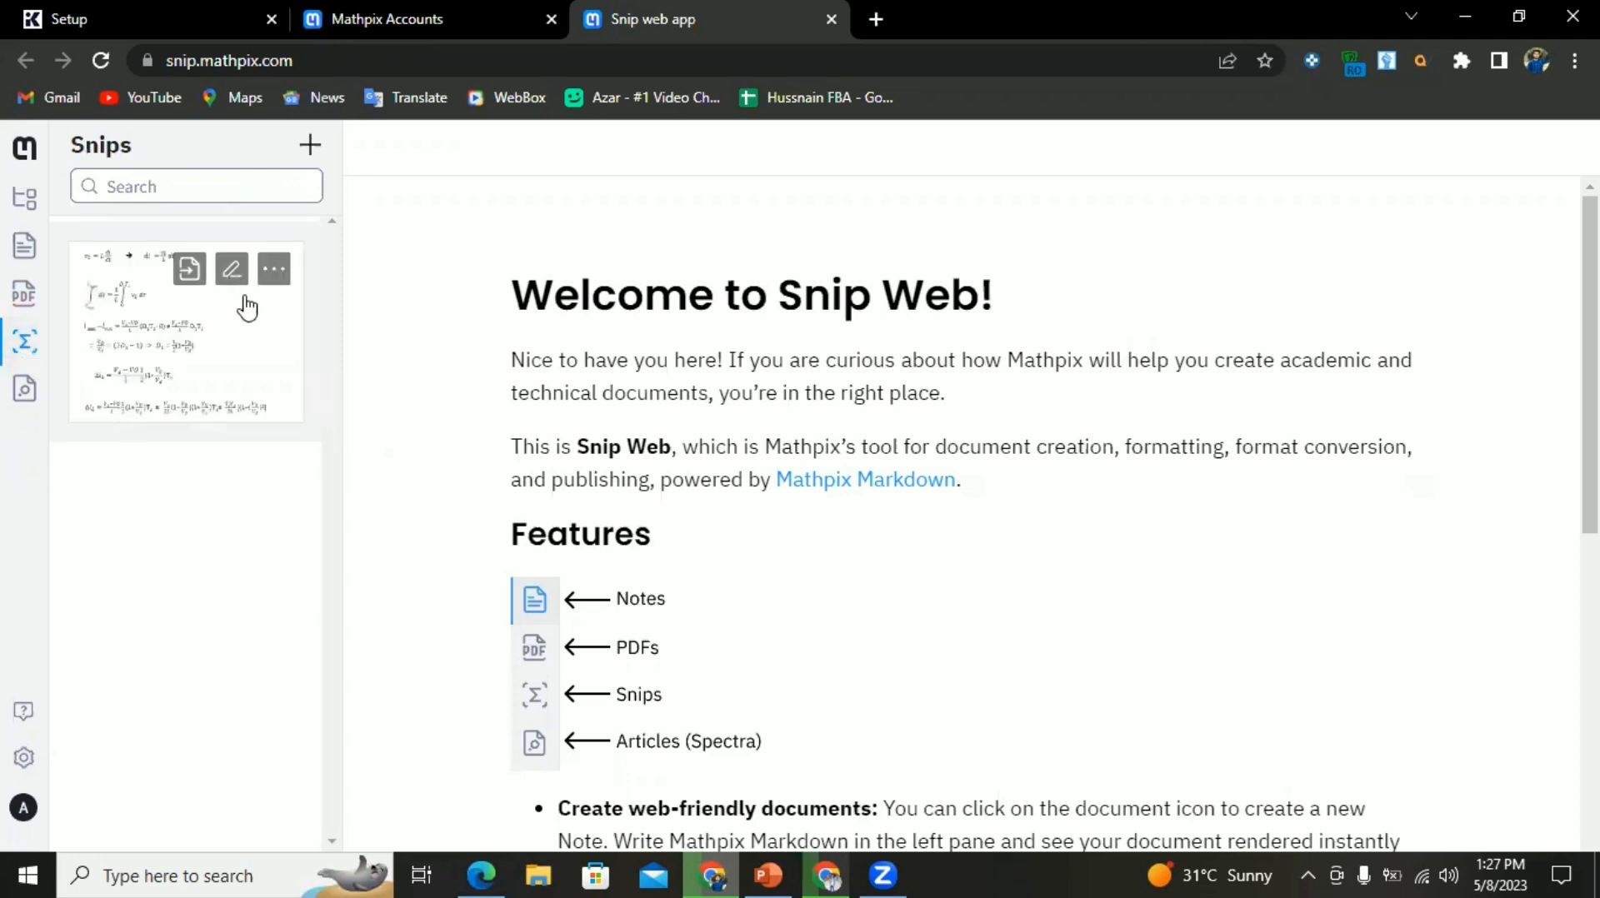
pyautogui.click(274, 268)
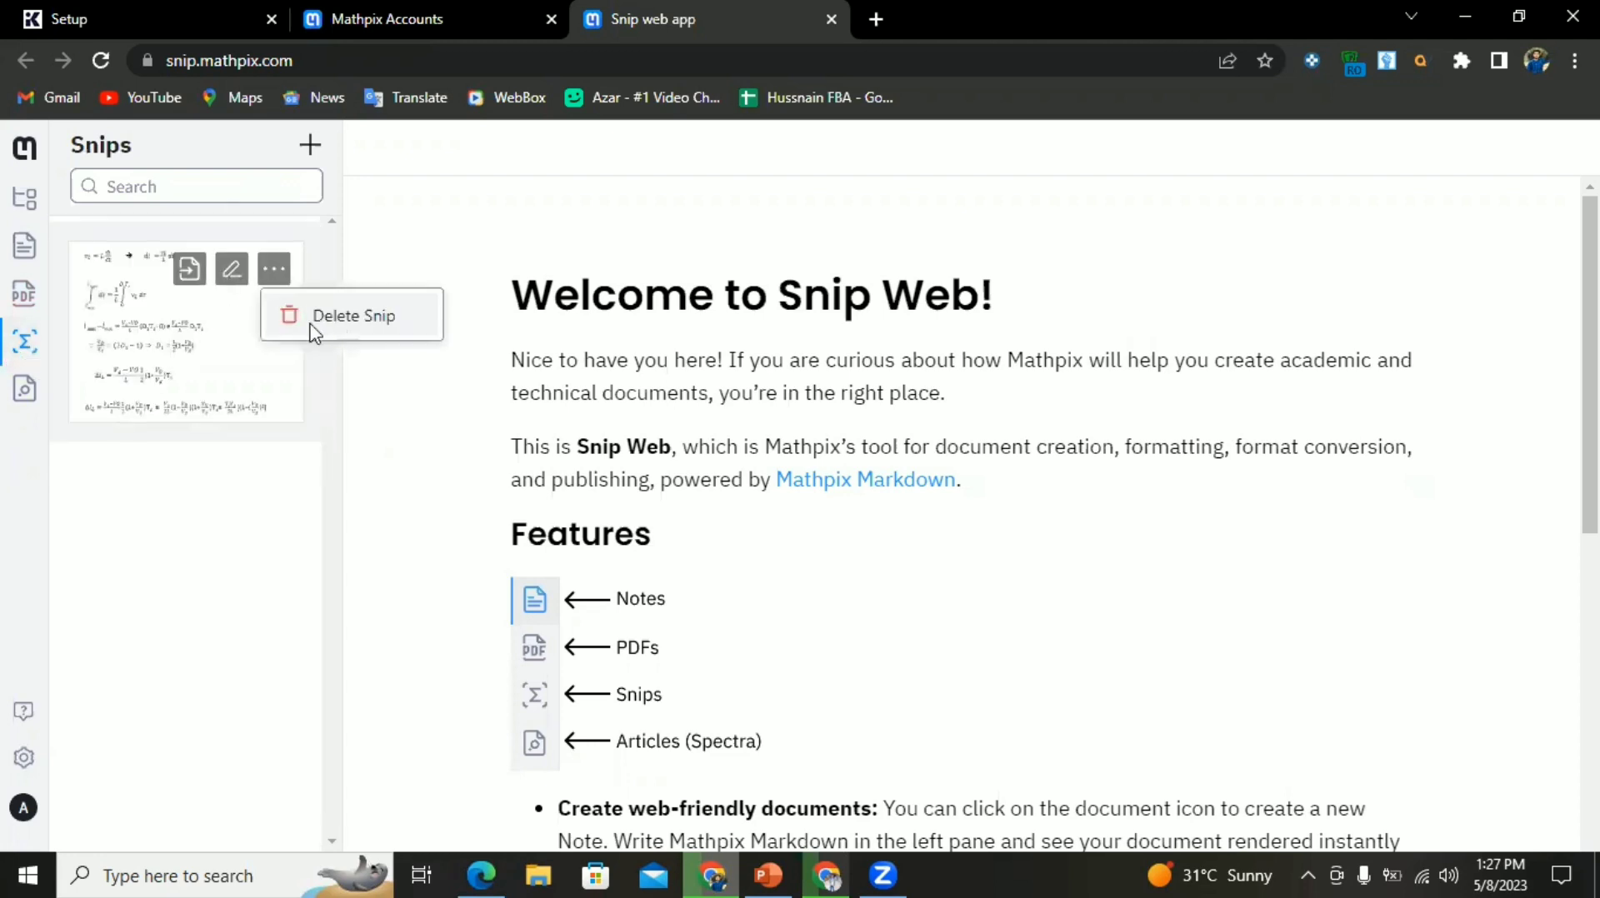
pyautogui.click(315, 333)
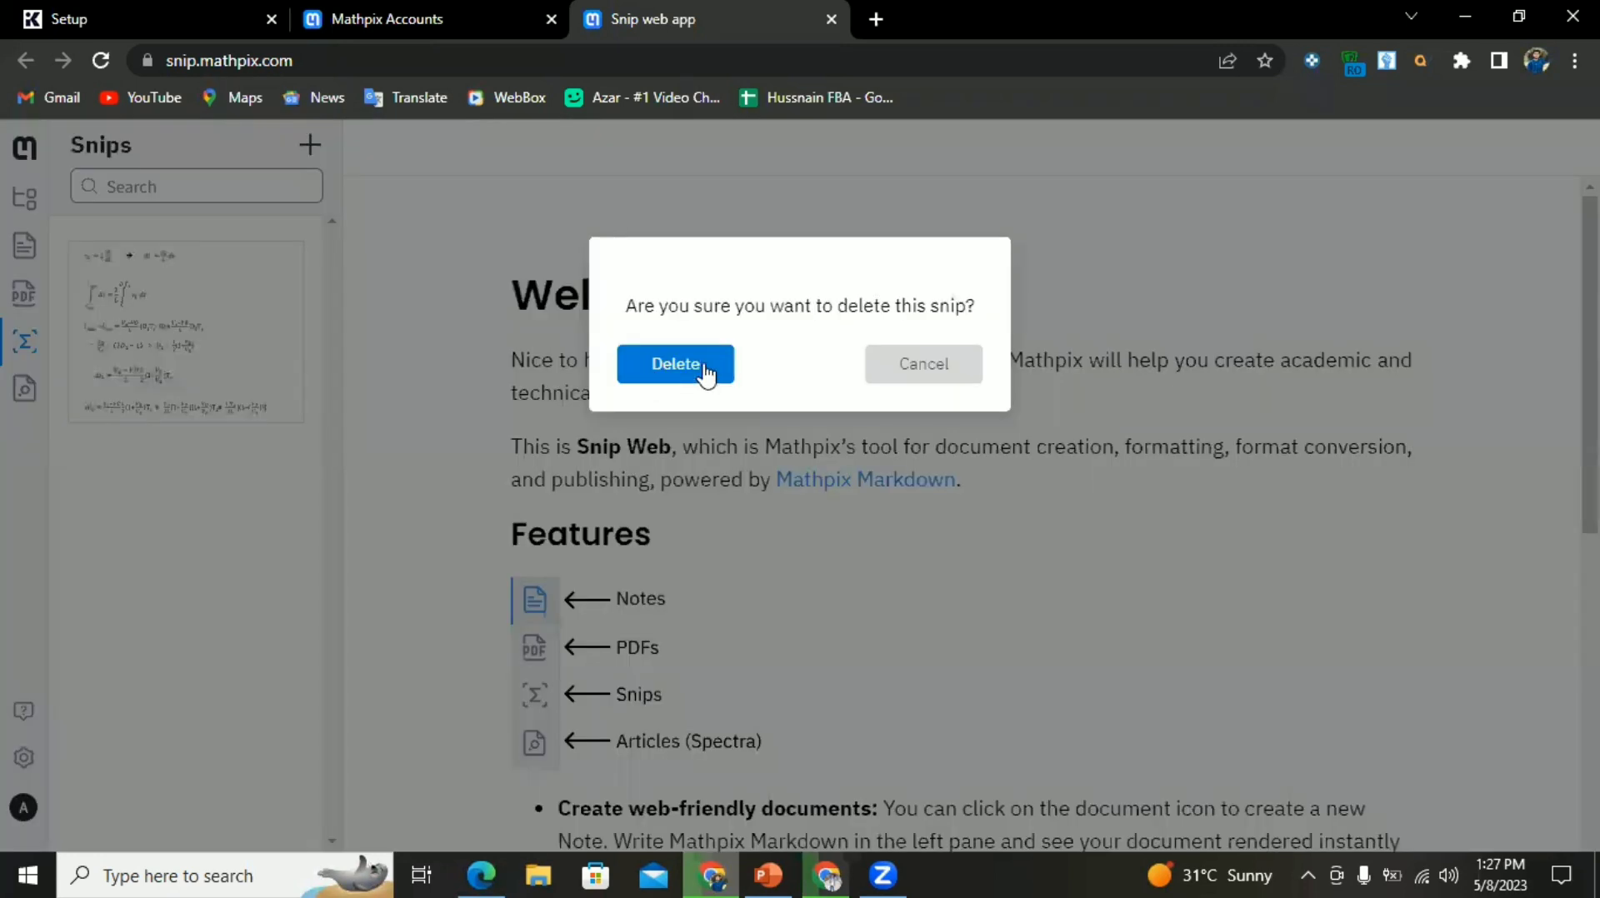
pyautogui.click(704, 375)
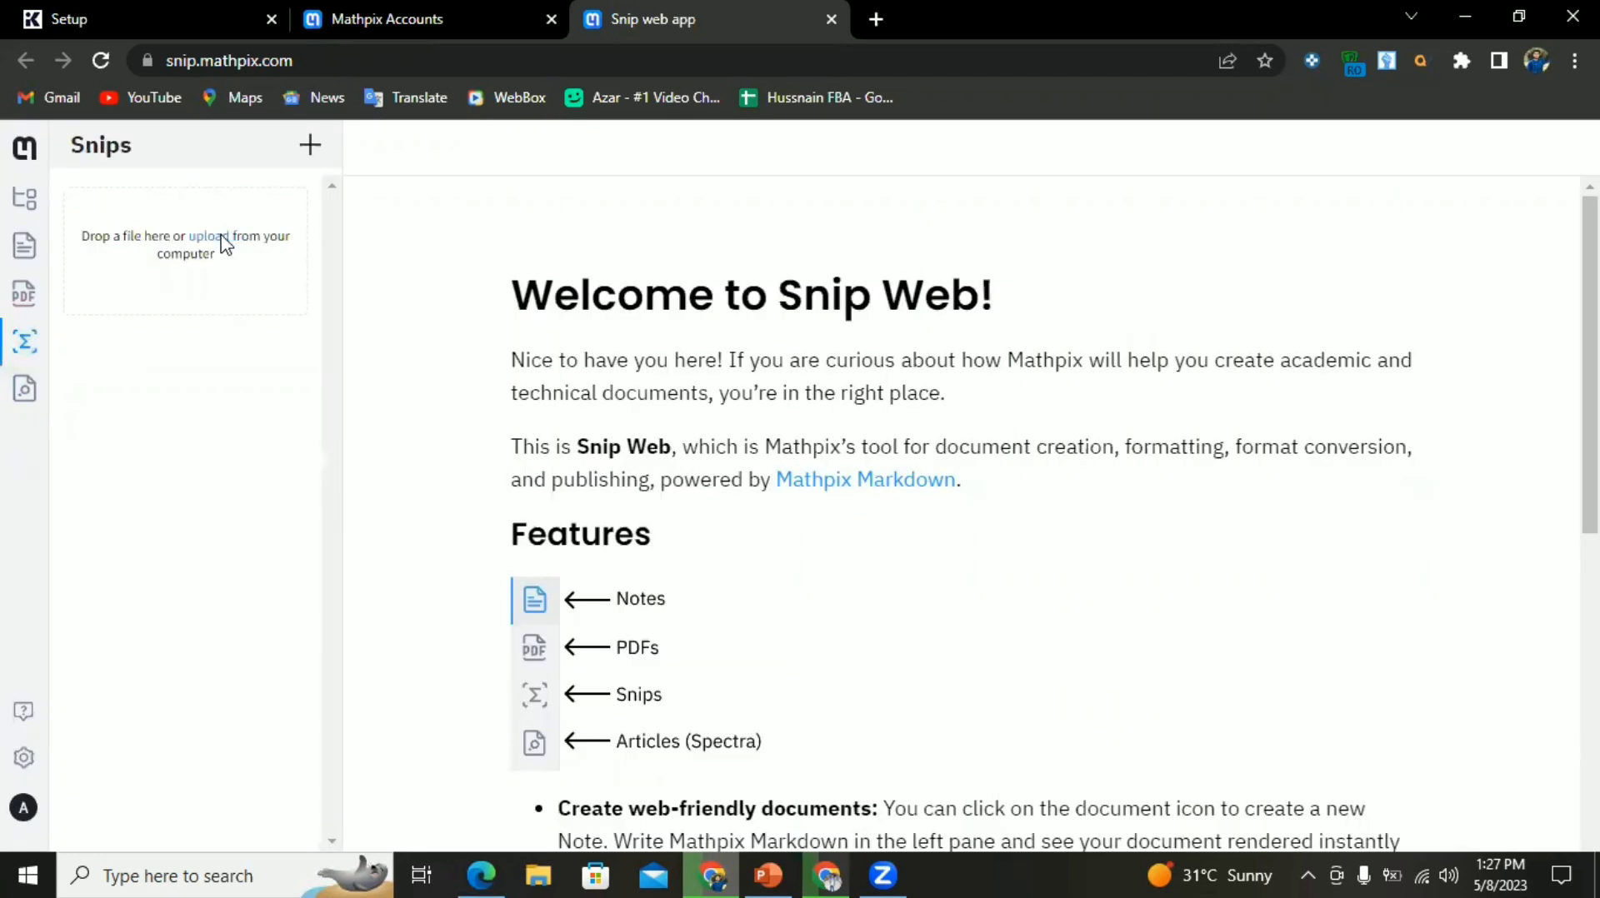
# - Upload the Capture image from the computer as a new snip
pyautogui.click(223, 244)
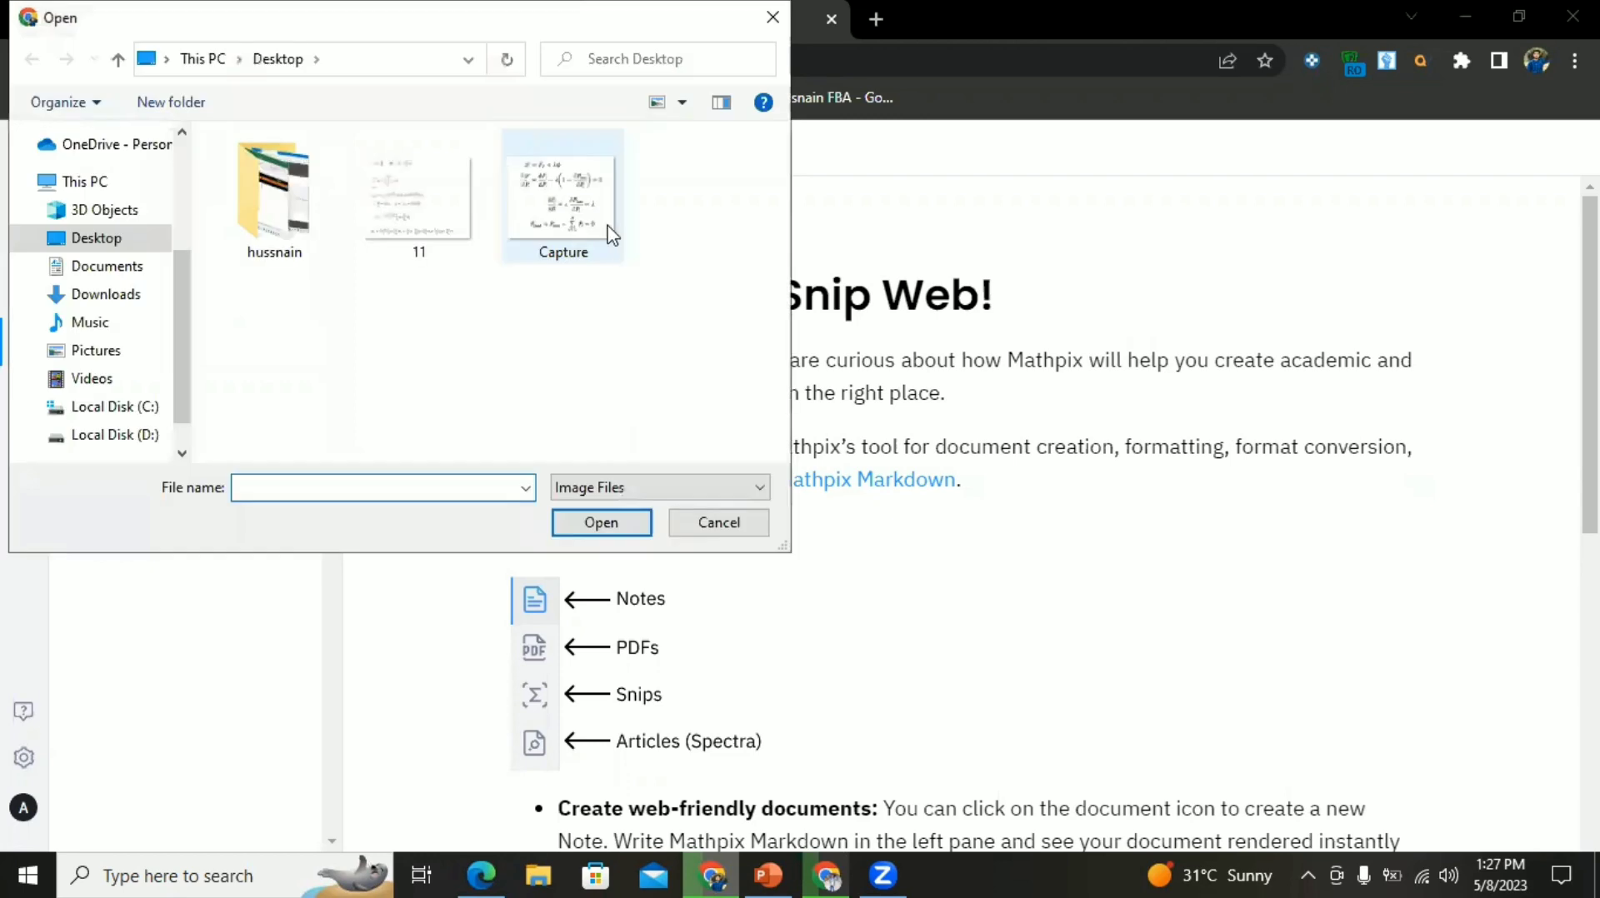
pyautogui.click(571, 204)
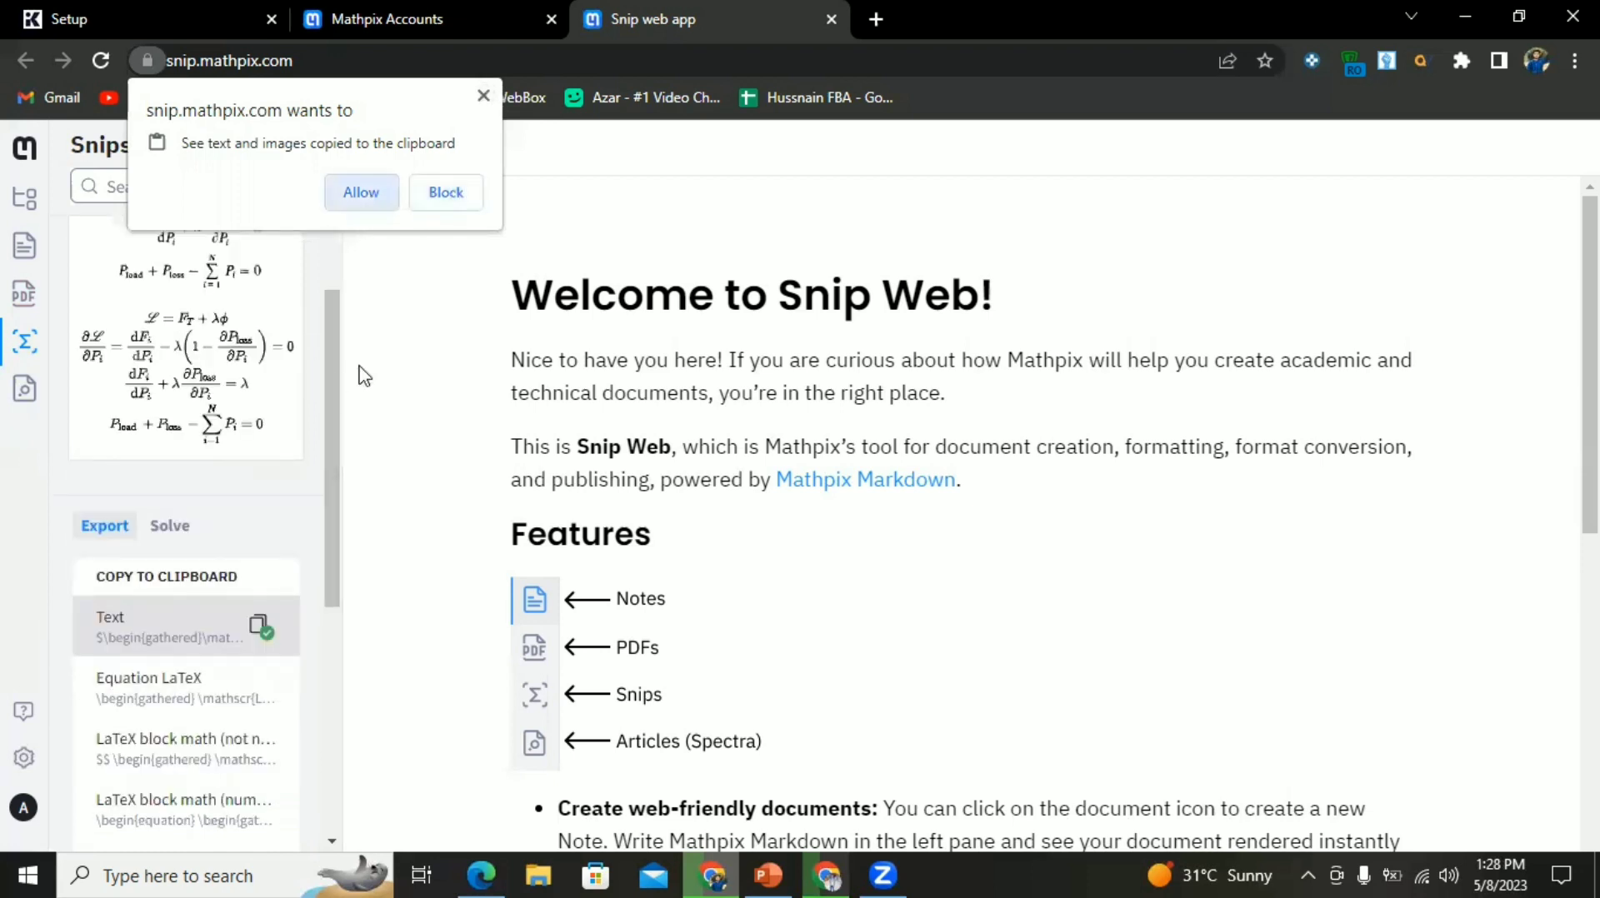
# - Copy the Lagrangian snip in MathML (MS Word) format from the Export list
pyautogui.scroll(-1, 341, 400)
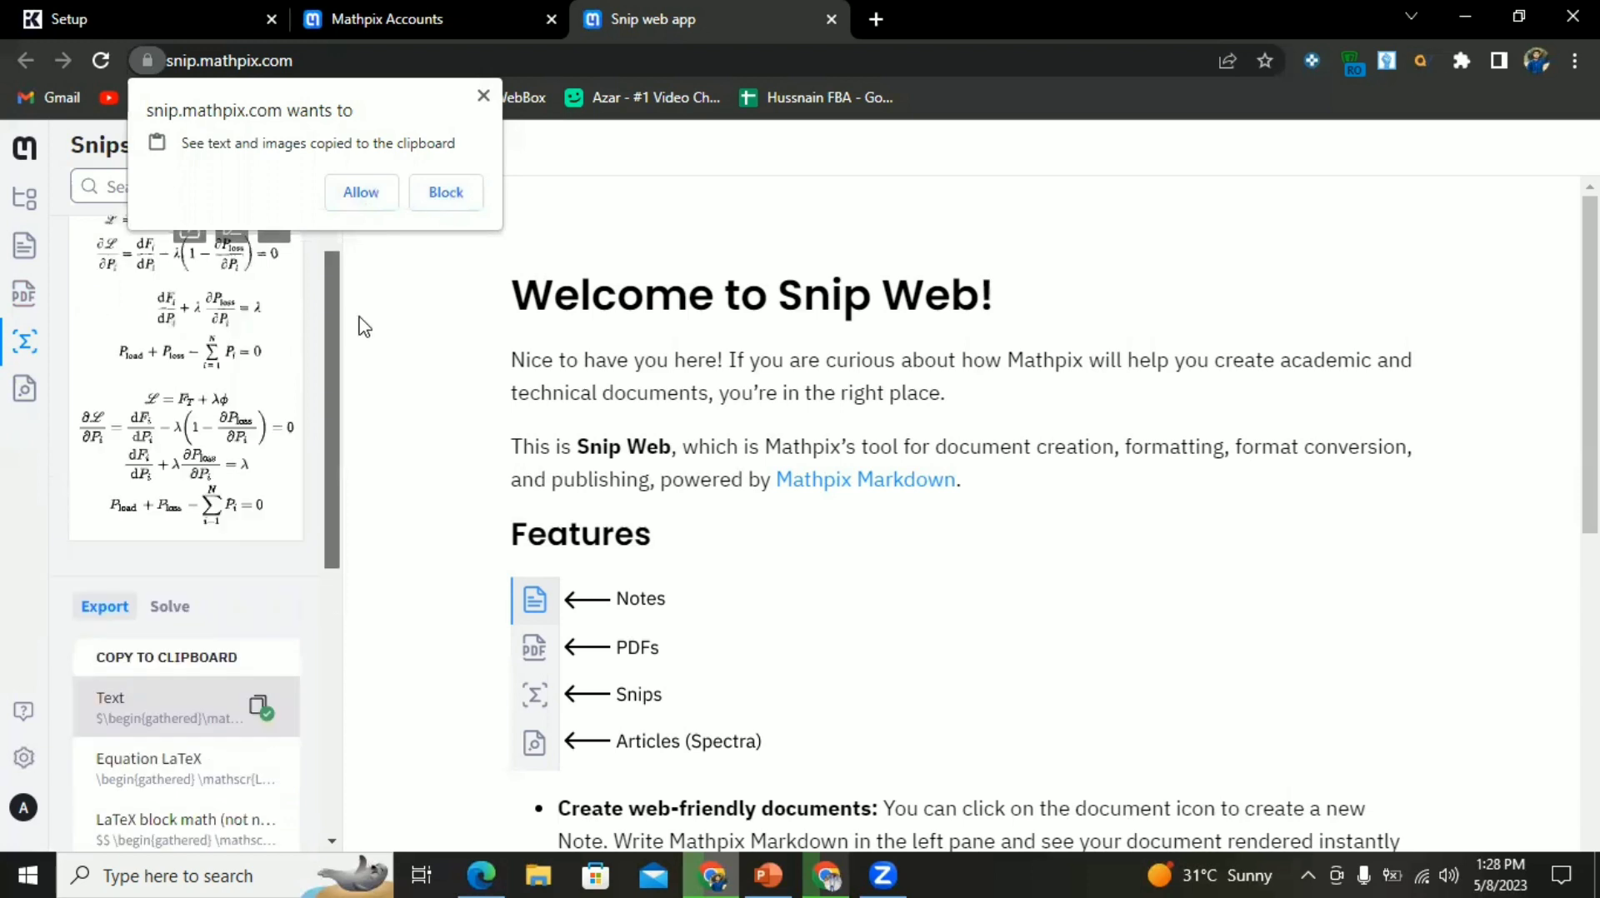
pyautogui.scroll(2, 281, 375)
pyautogui.scroll(-1, 348, 492)
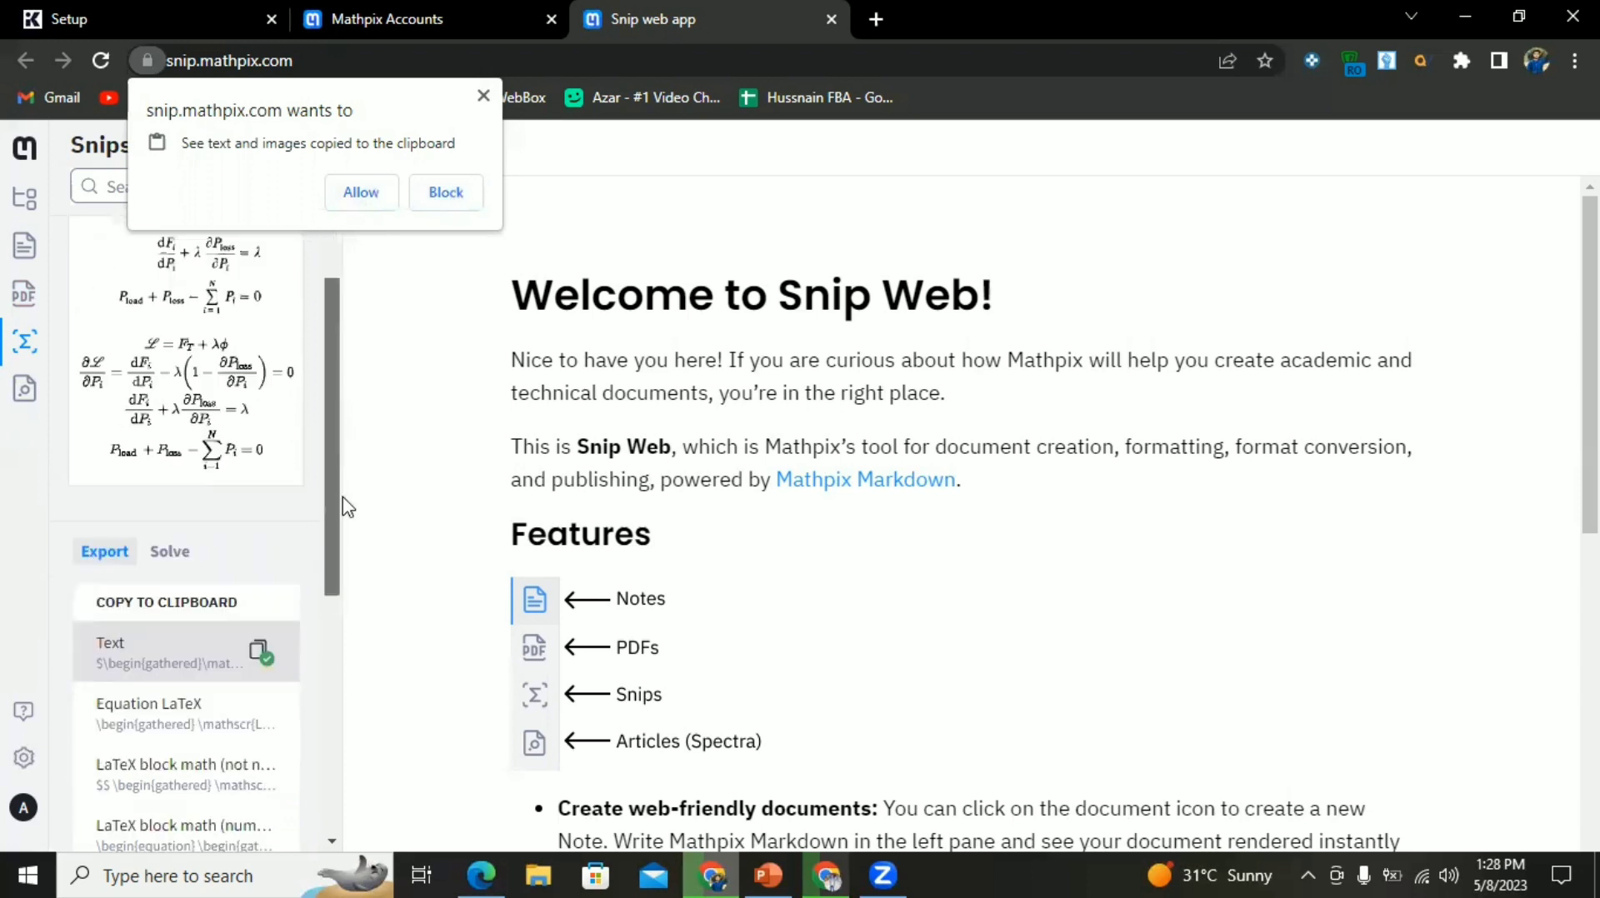
pyautogui.scroll(-2, 332, 542)
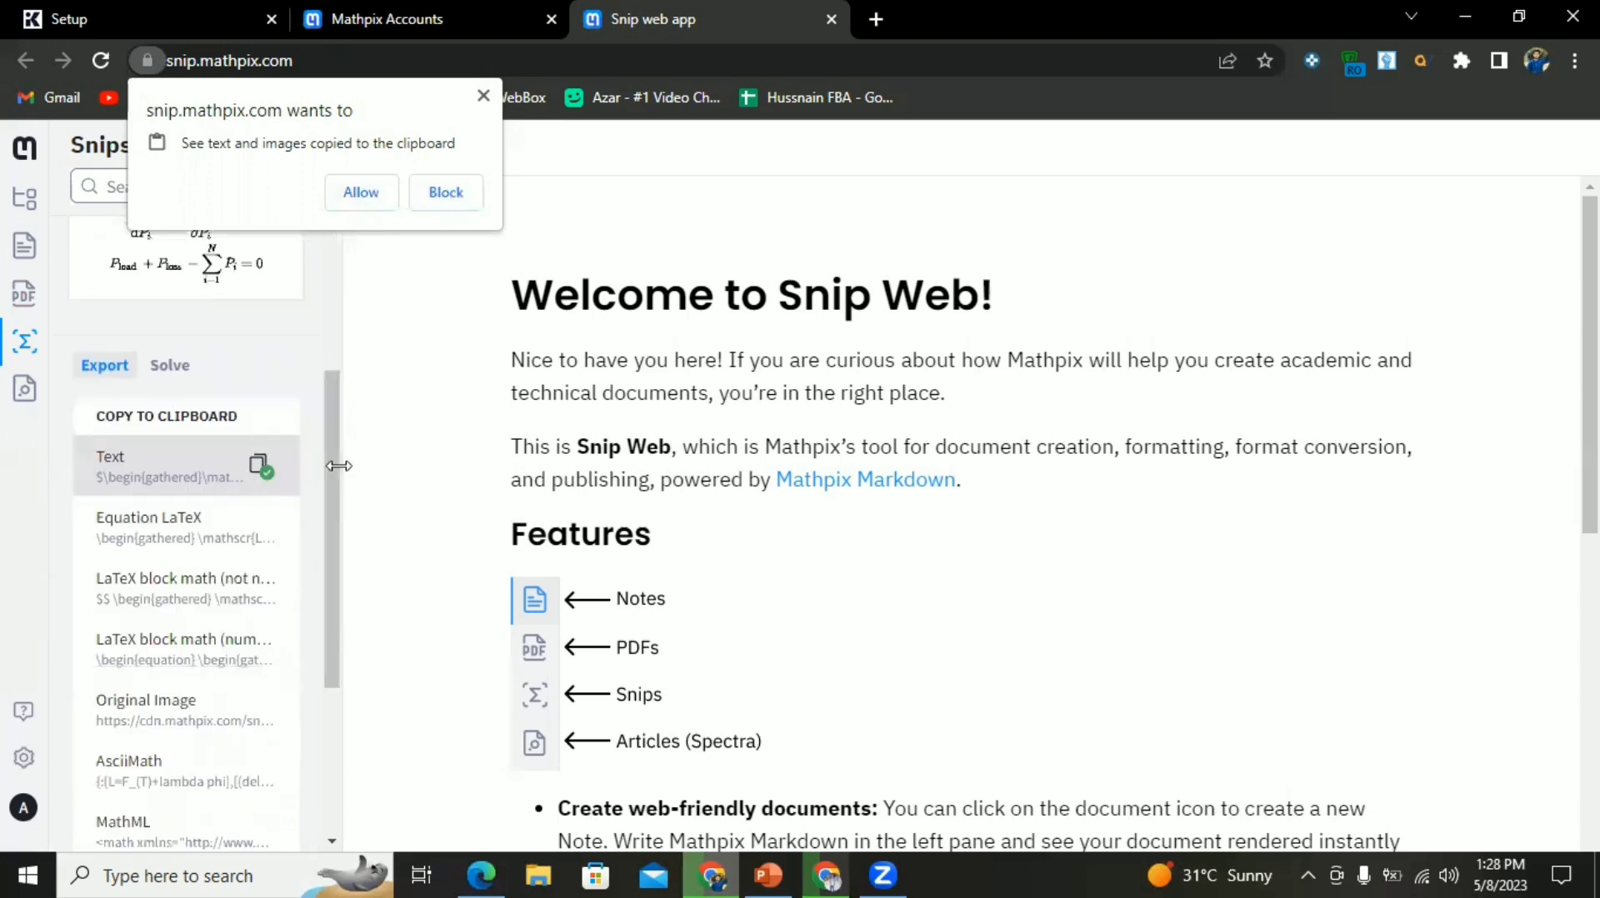
pyautogui.moveTo(333, 477); pyautogui.dragTo(332, 504)
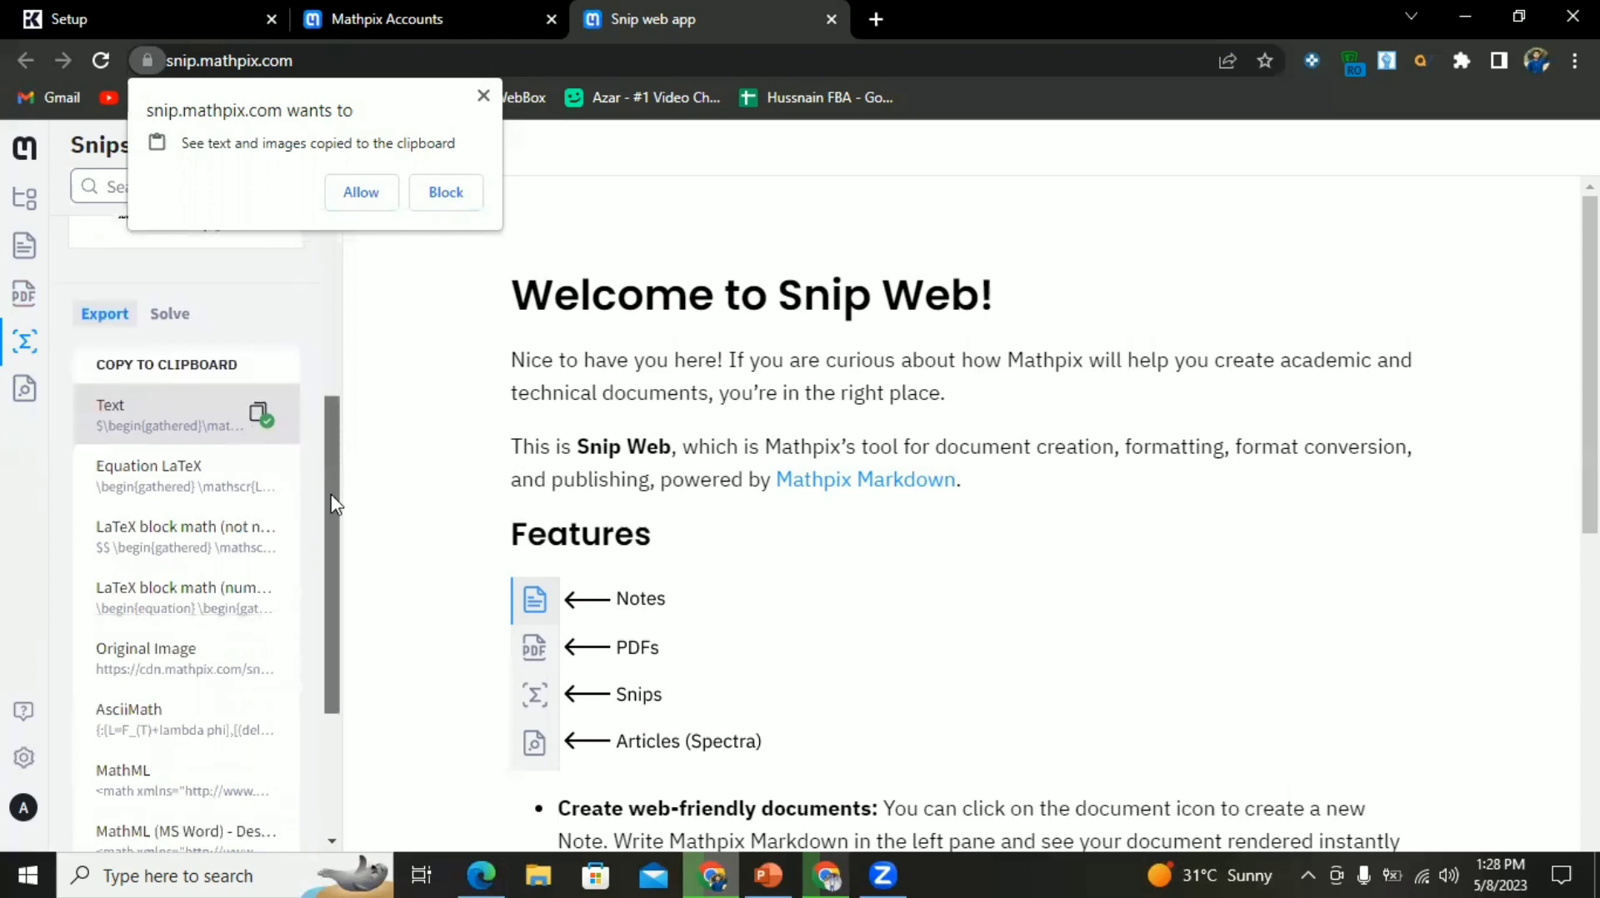
pyautogui.scroll(-1, 329, 509)
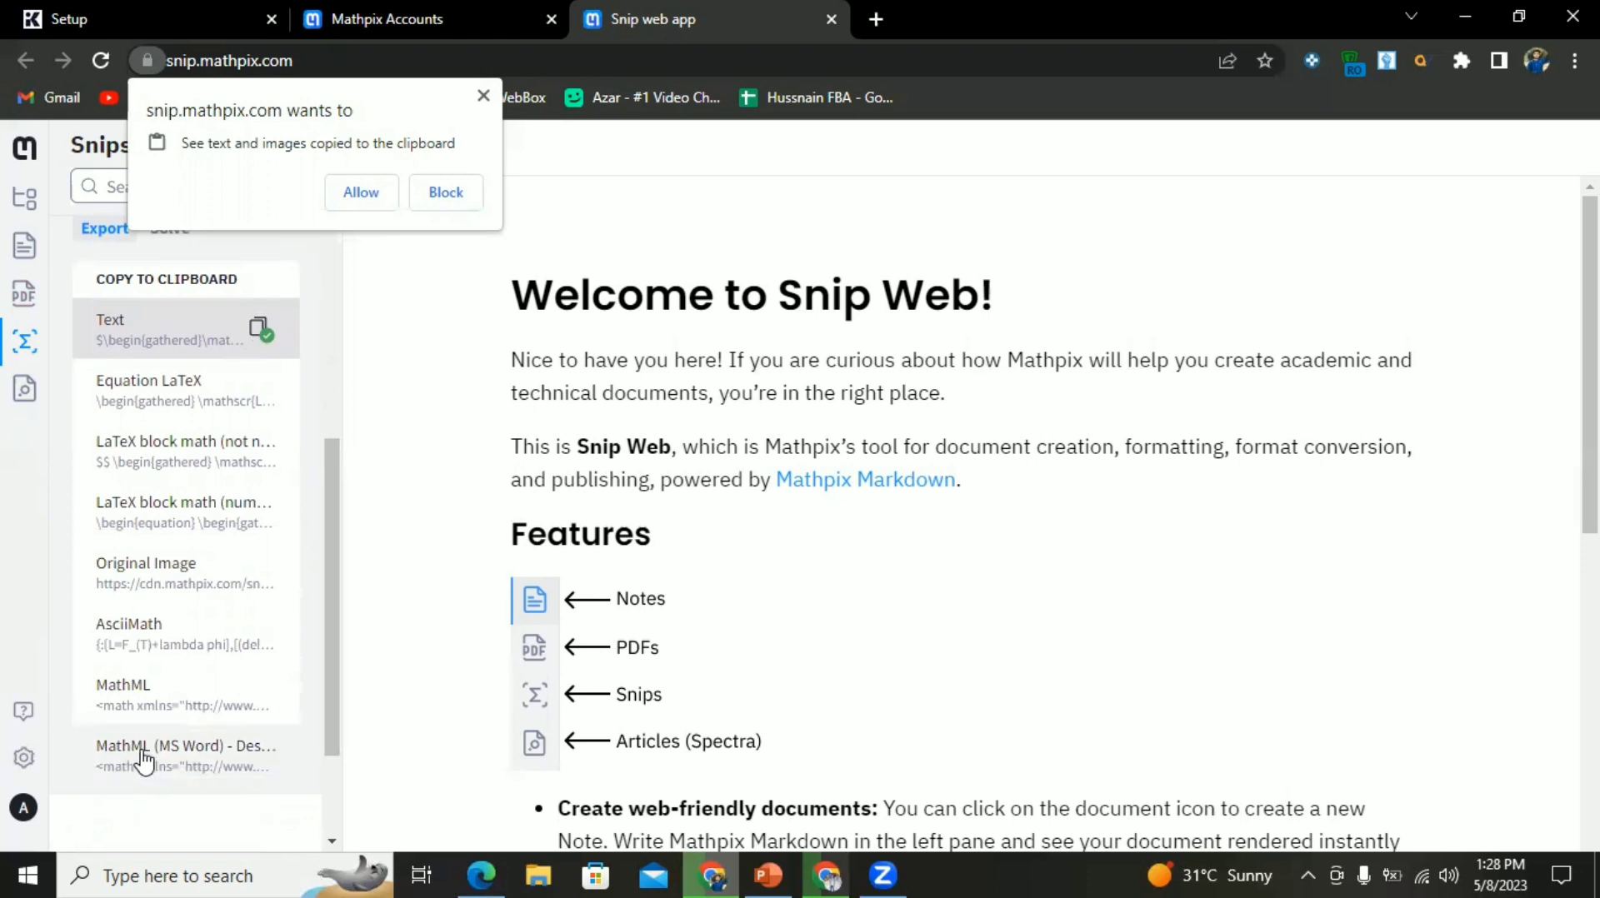
pyautogui.click(225, 760)
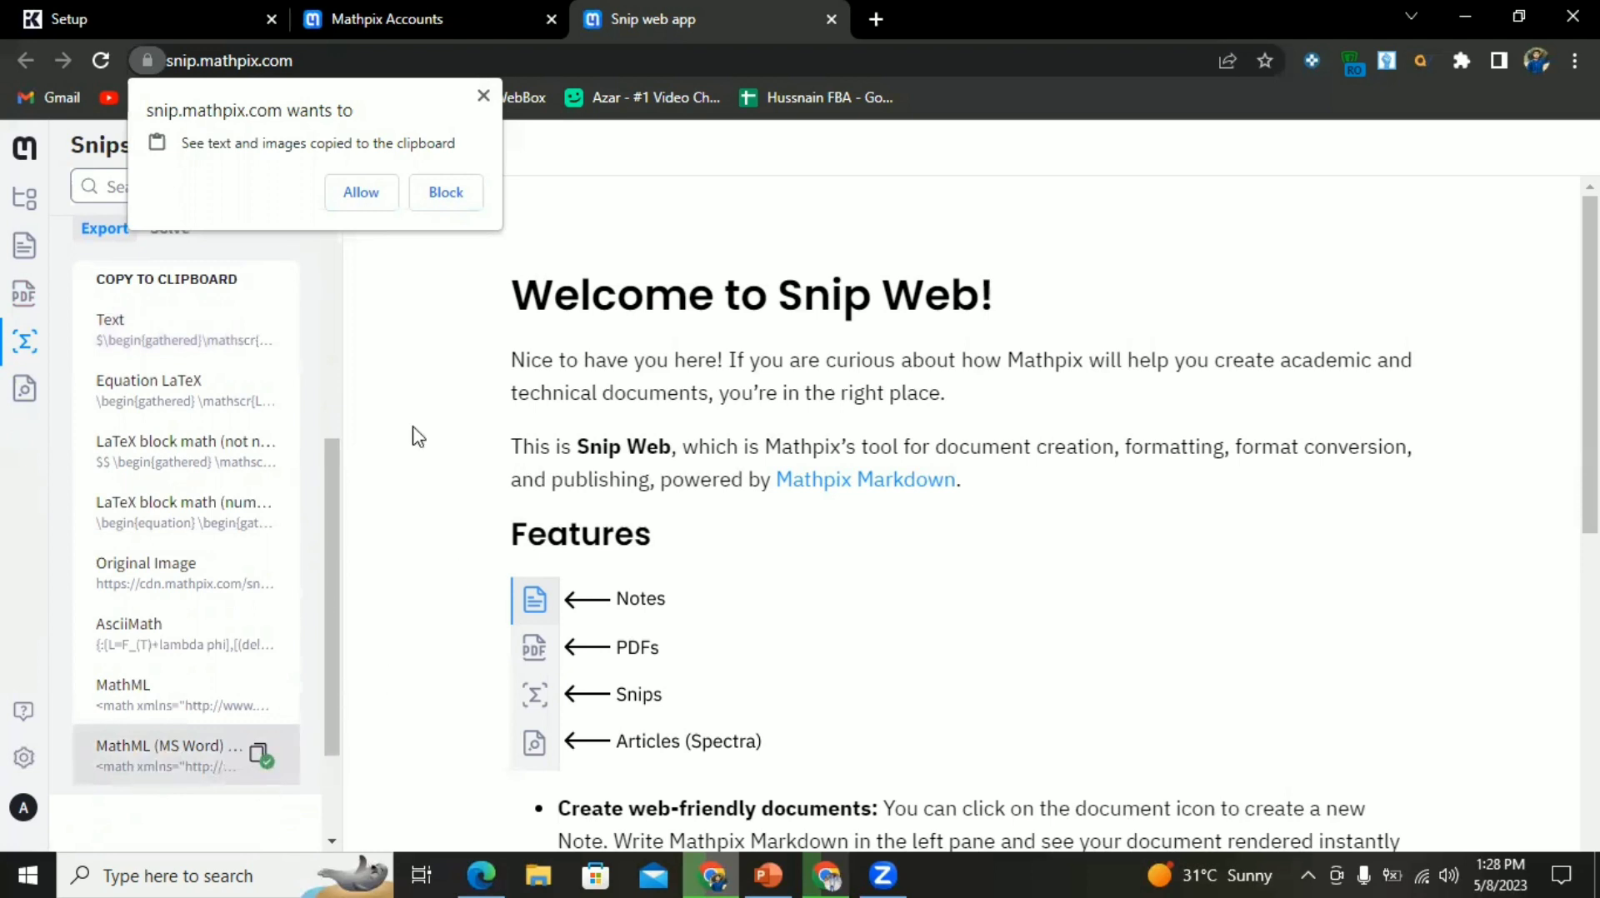
# - Launch Word from the taskbar search and create a blank Document1
pyautogui.click(197, 874)
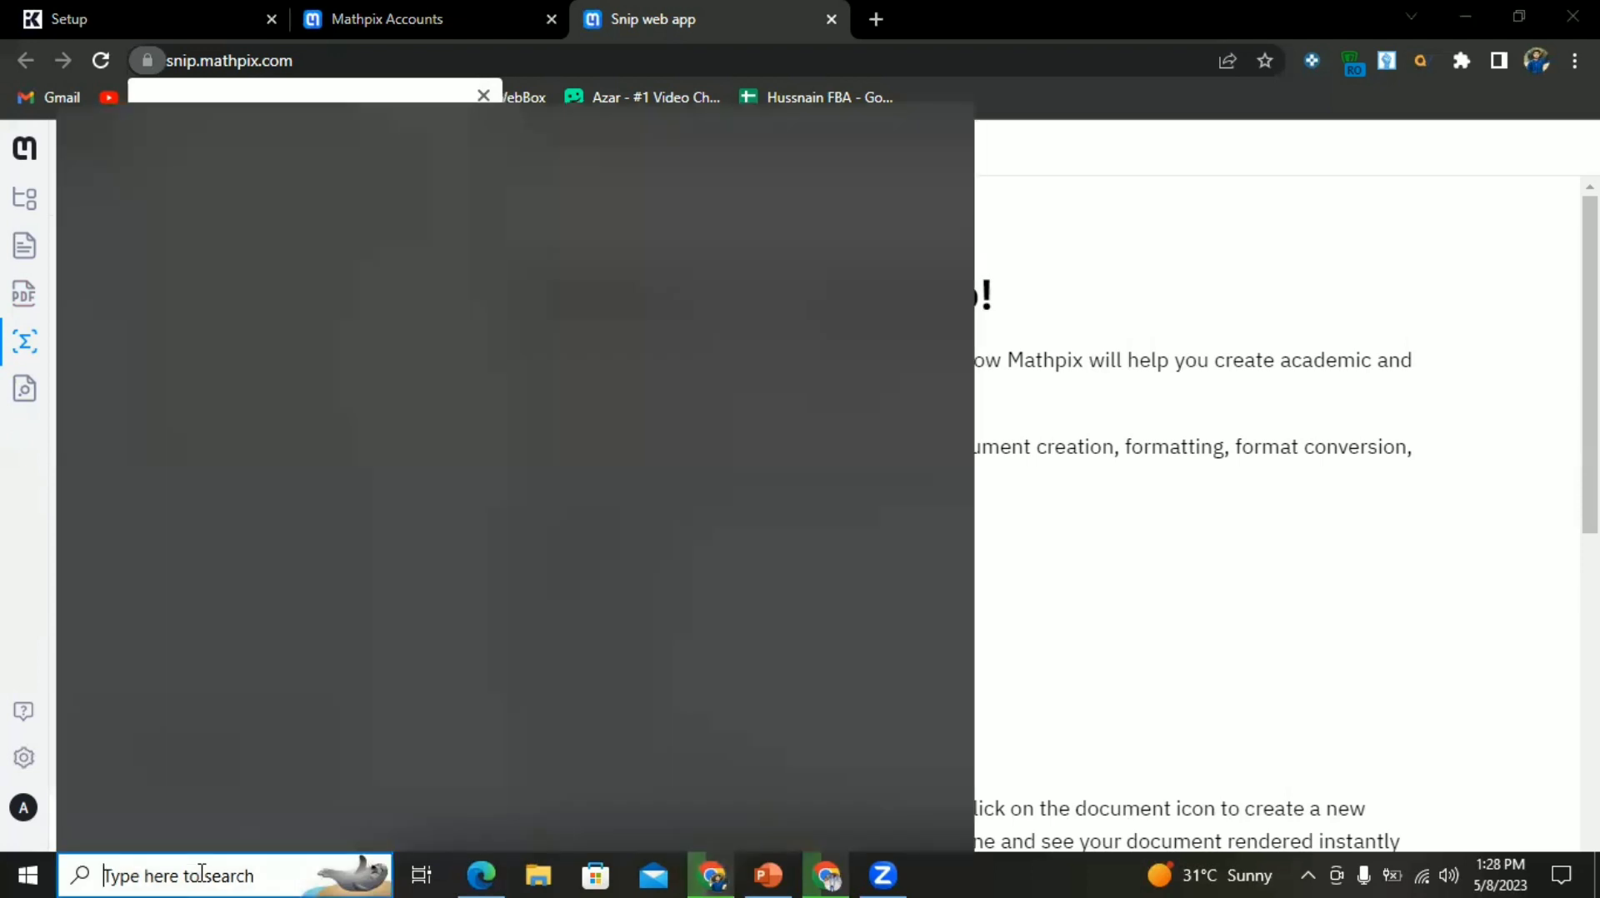
pyautogui.write('wor')
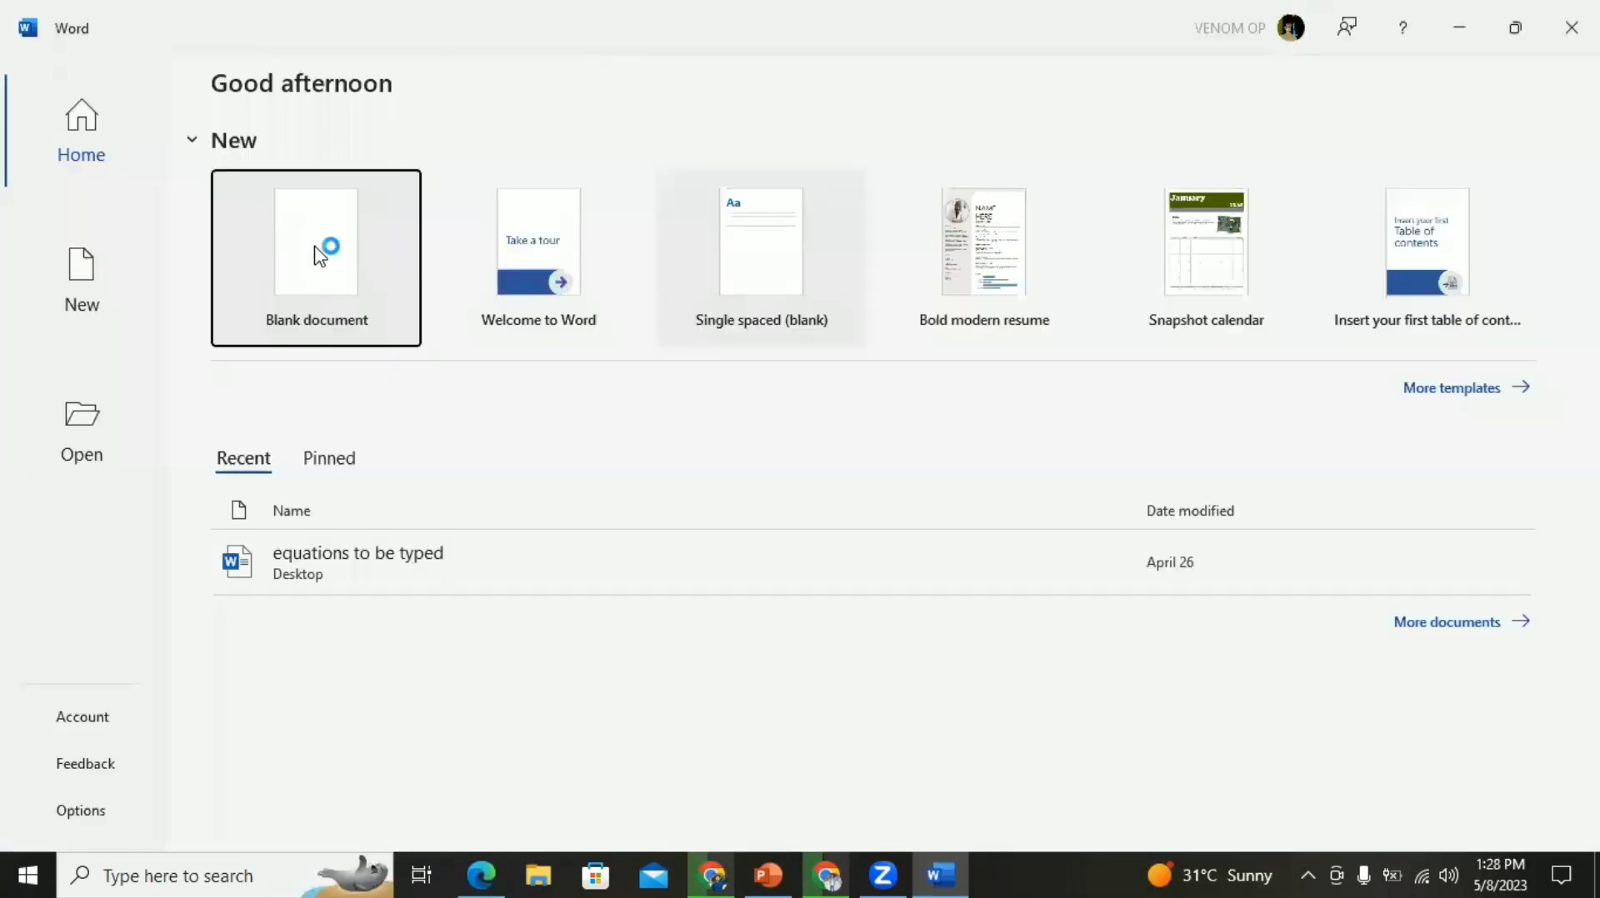
pyautogui.click(312, 252)
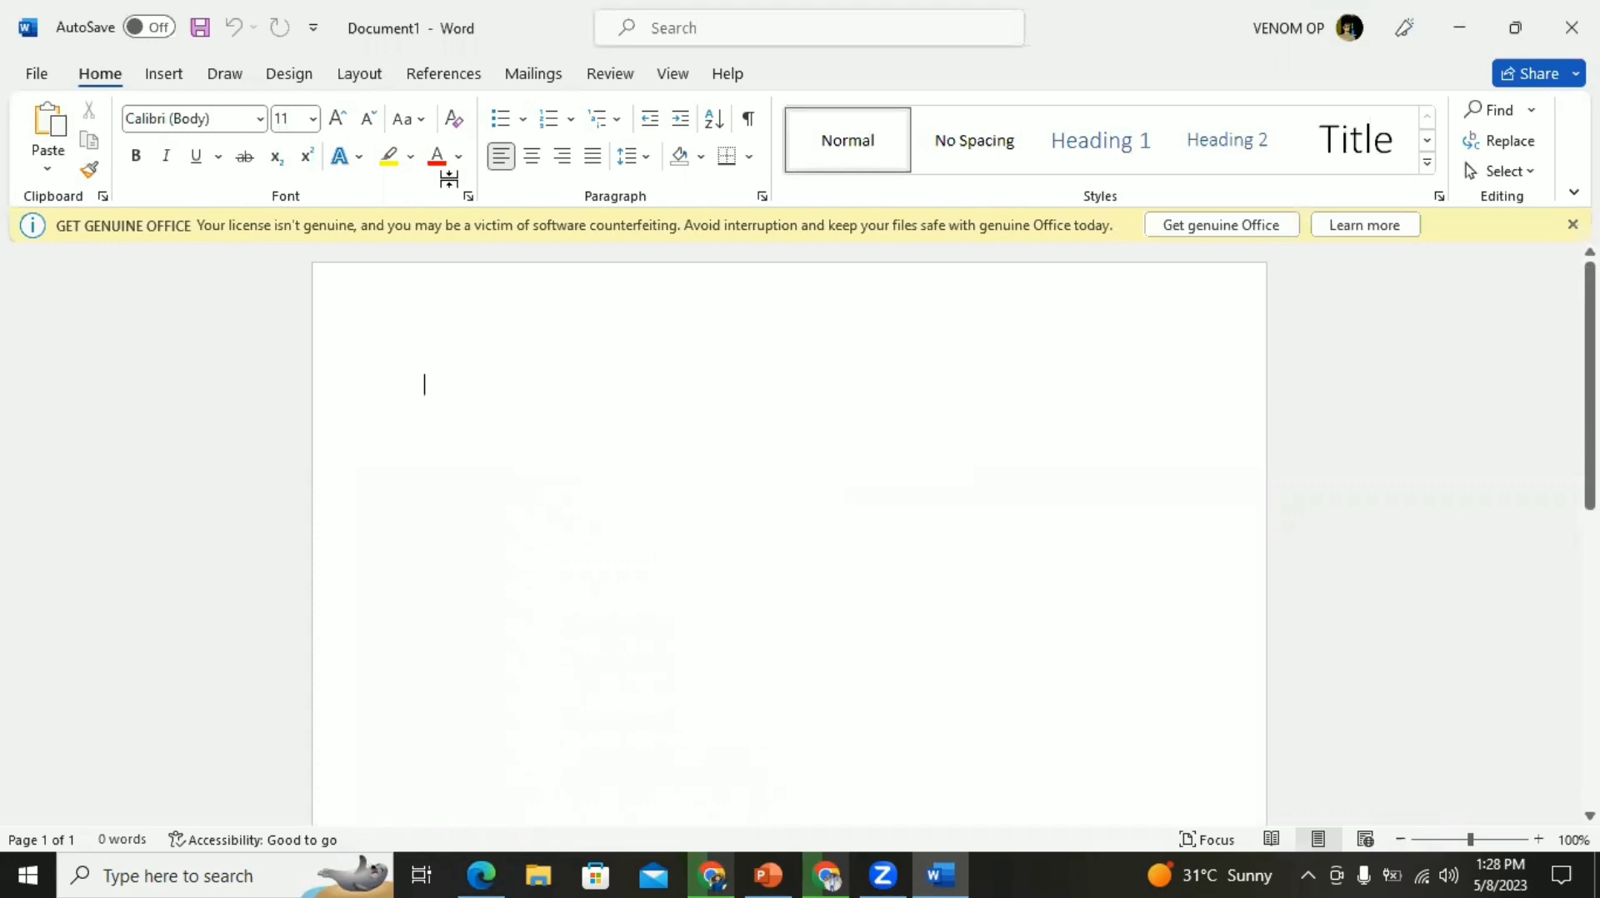
# - Insert an equation, paste the copied MathML Lagrangian into it, then select the block
pyautogui.click(185, 78)
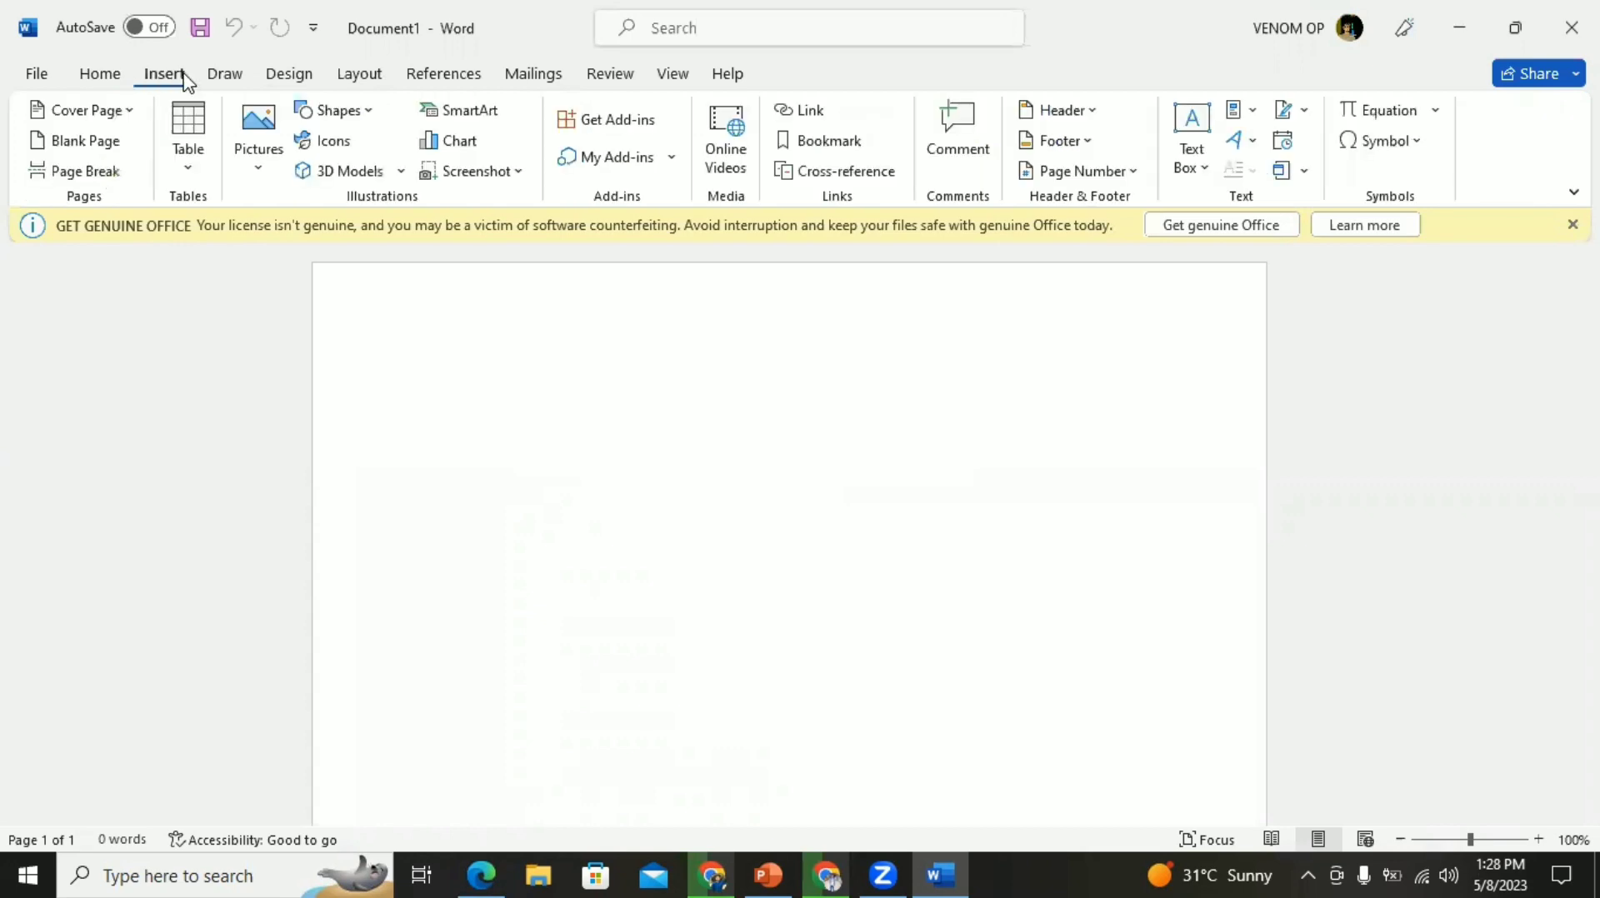
pyautogui.click(1377, 123)
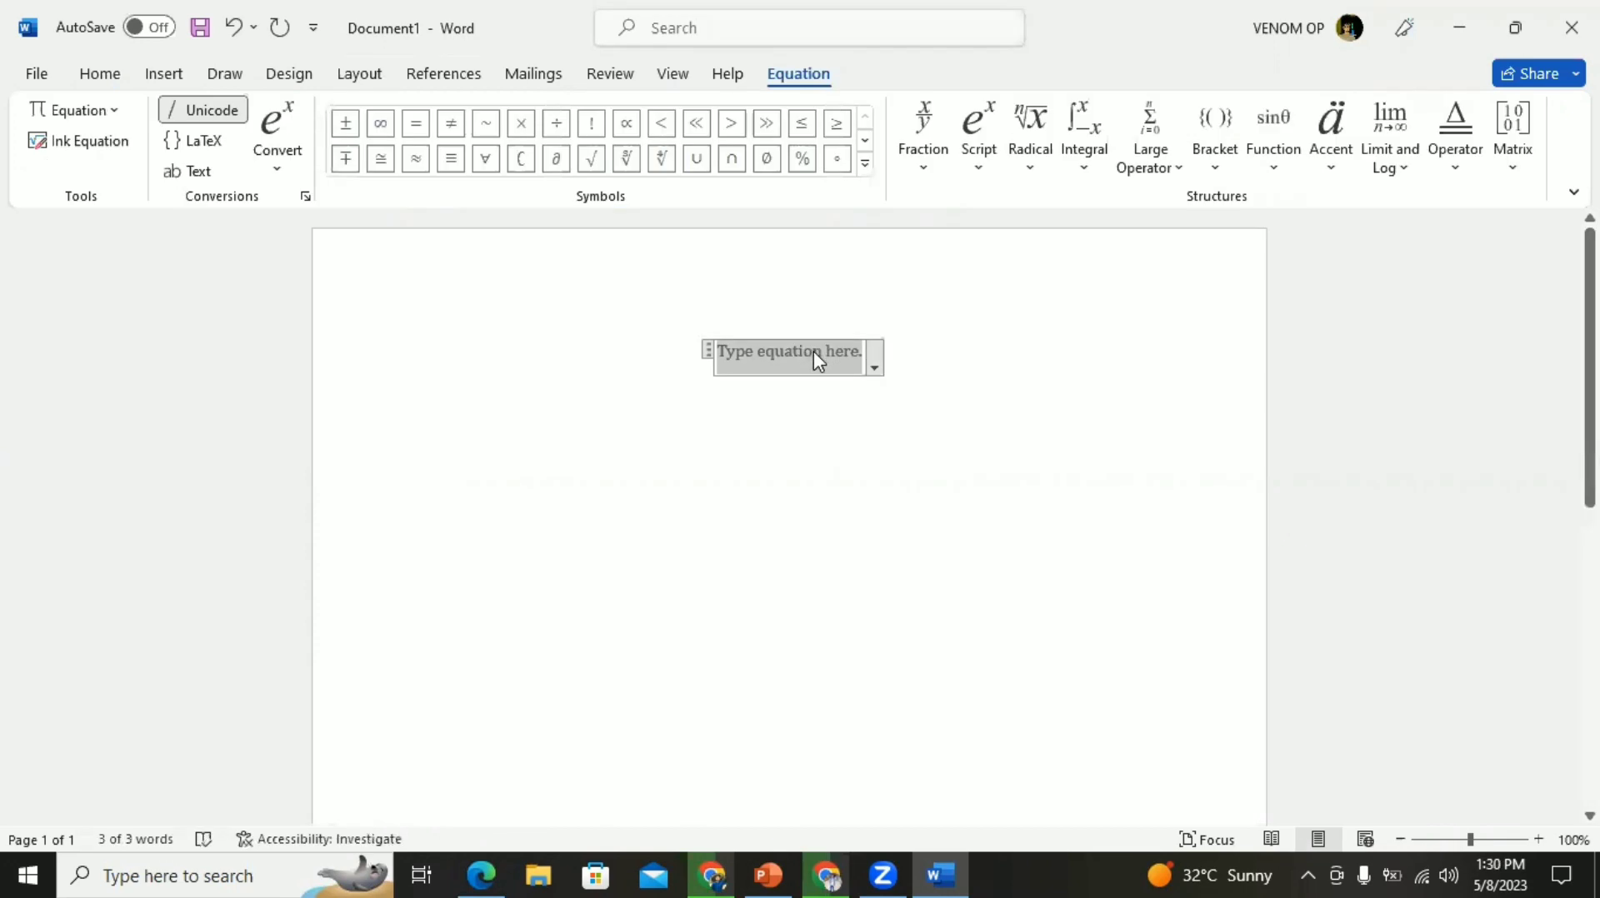
pyautogui.hotkey('ctrl', 'v')
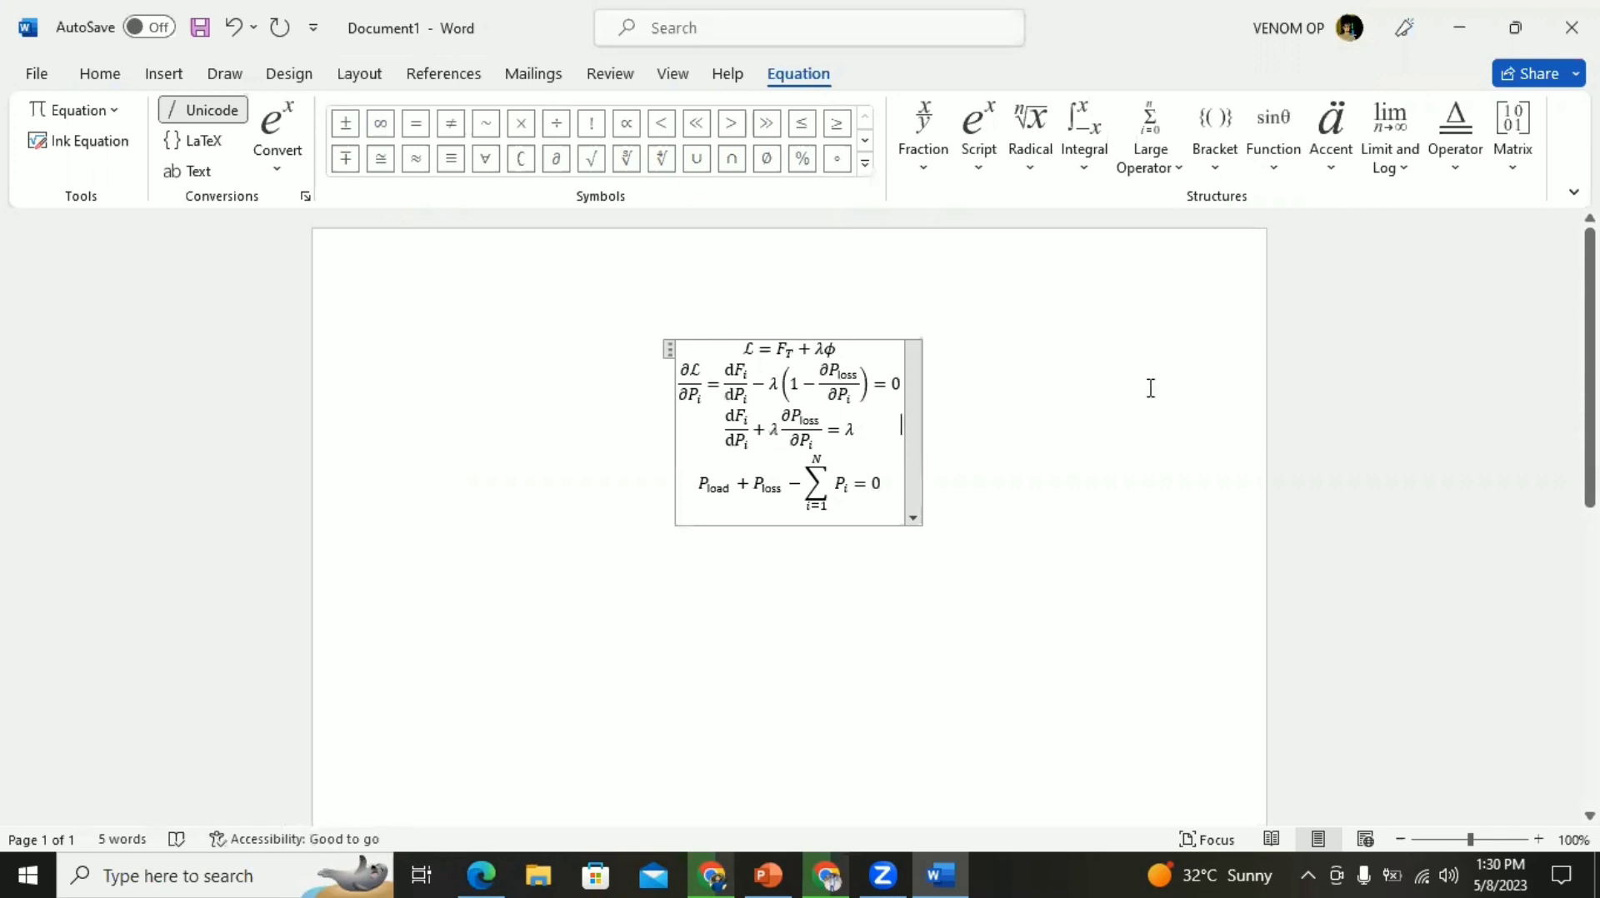
pyautogui.click(1110, 389)
pyautogui.hotkey('ctrl', 'a')
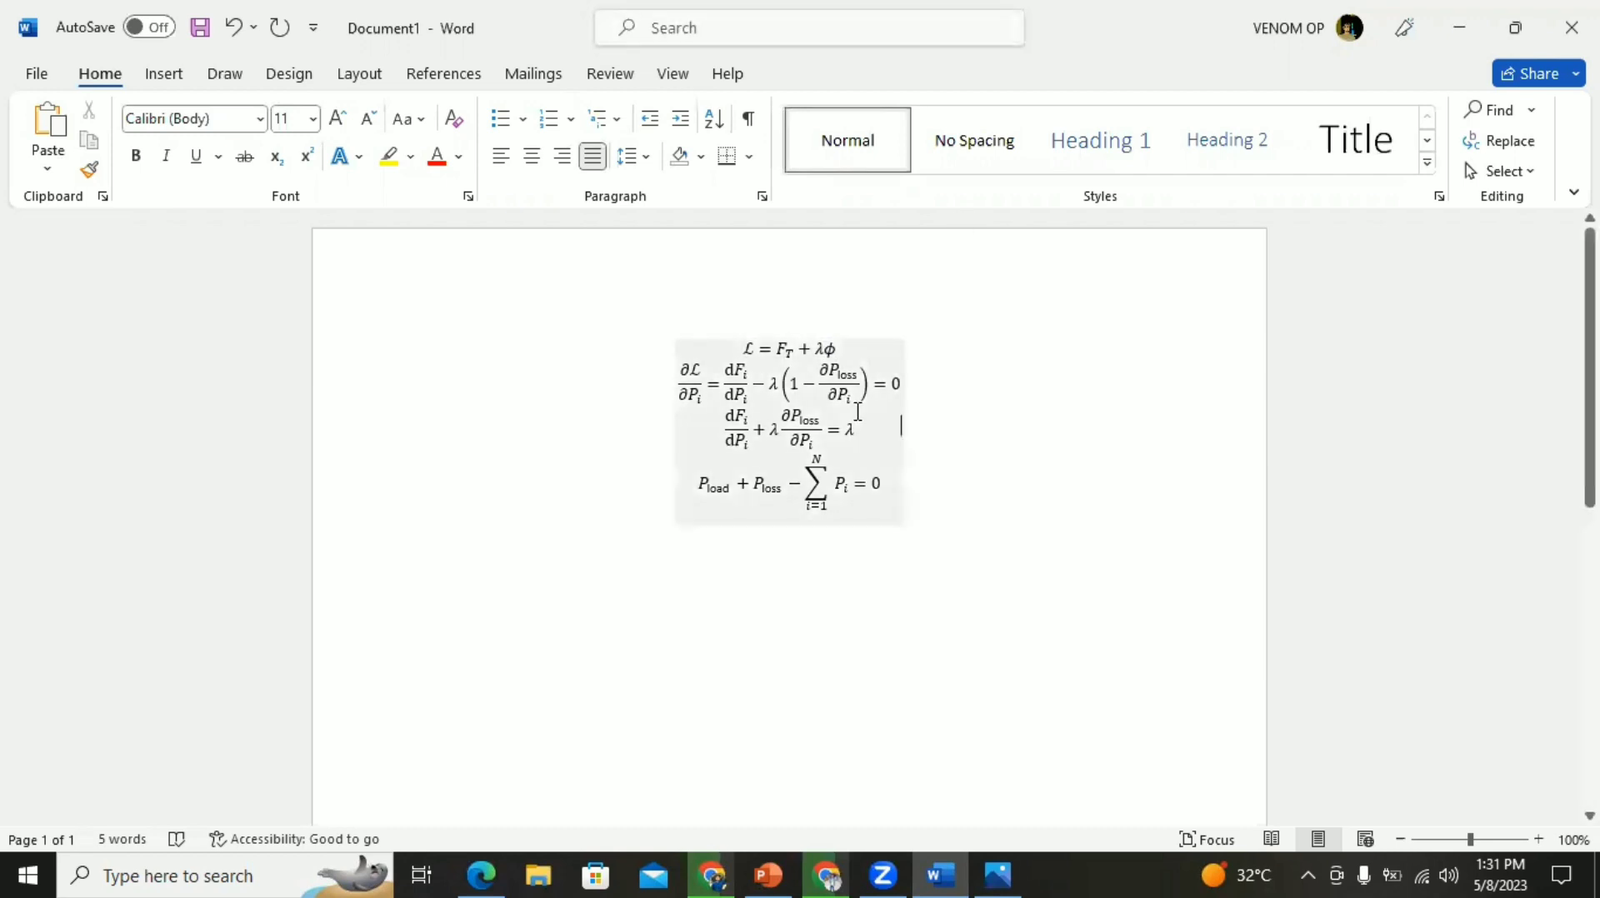
pyautogui.click(867, 387)
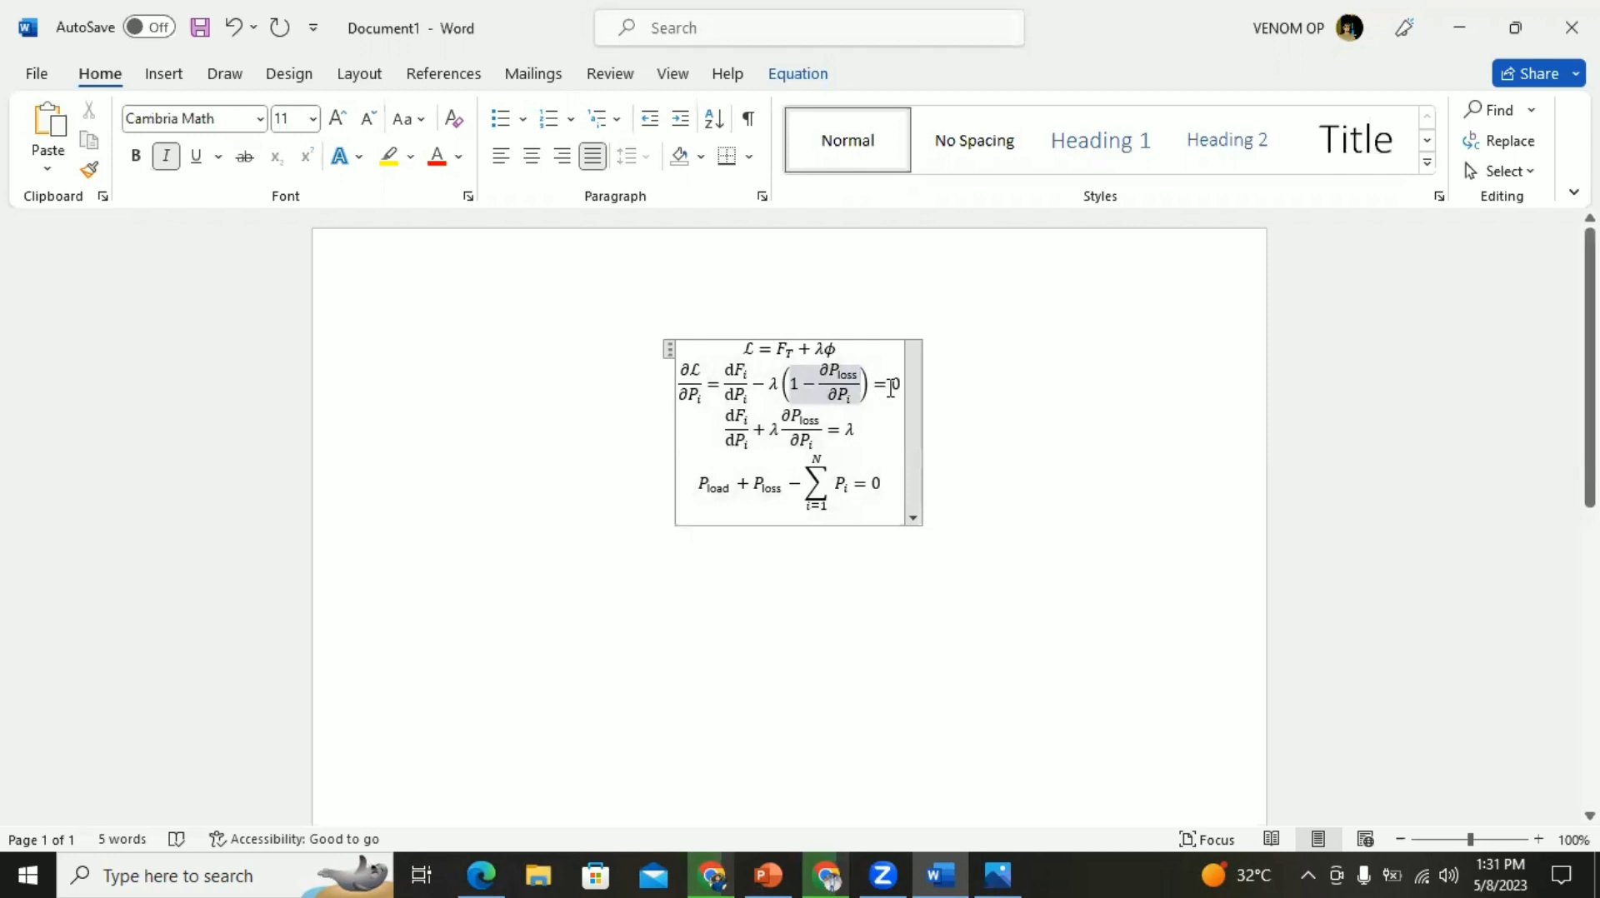
pyautogui.click(871, 441)
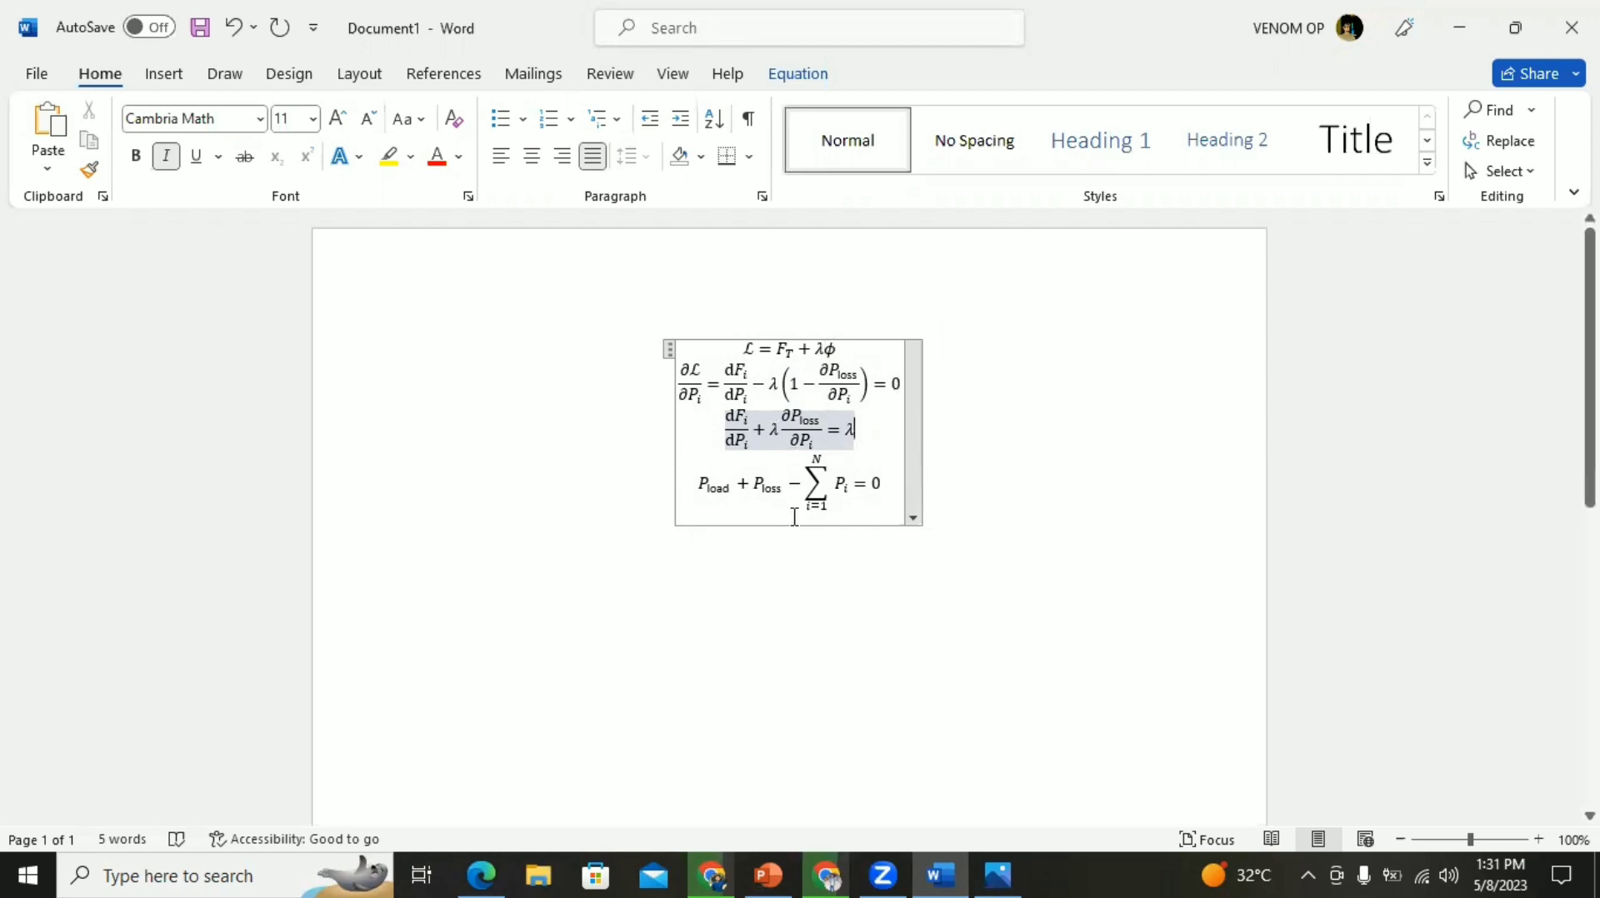
pyautogui.moveTo(766, 381); pyautogui.dragTo(871, 385)
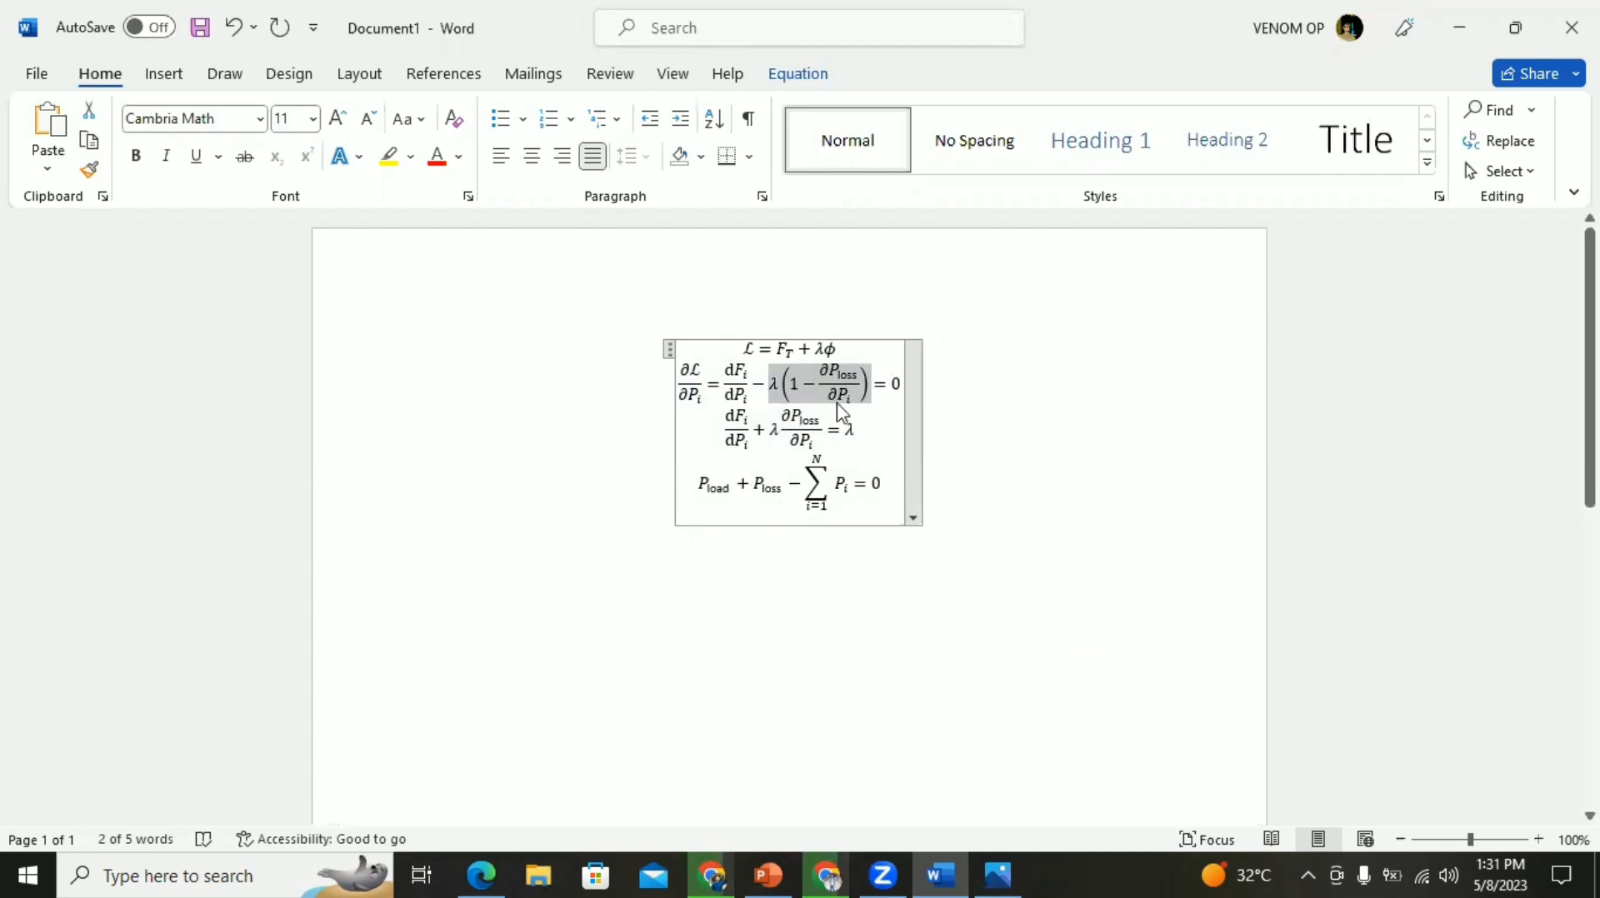
pyautogui.click(1019, 500)
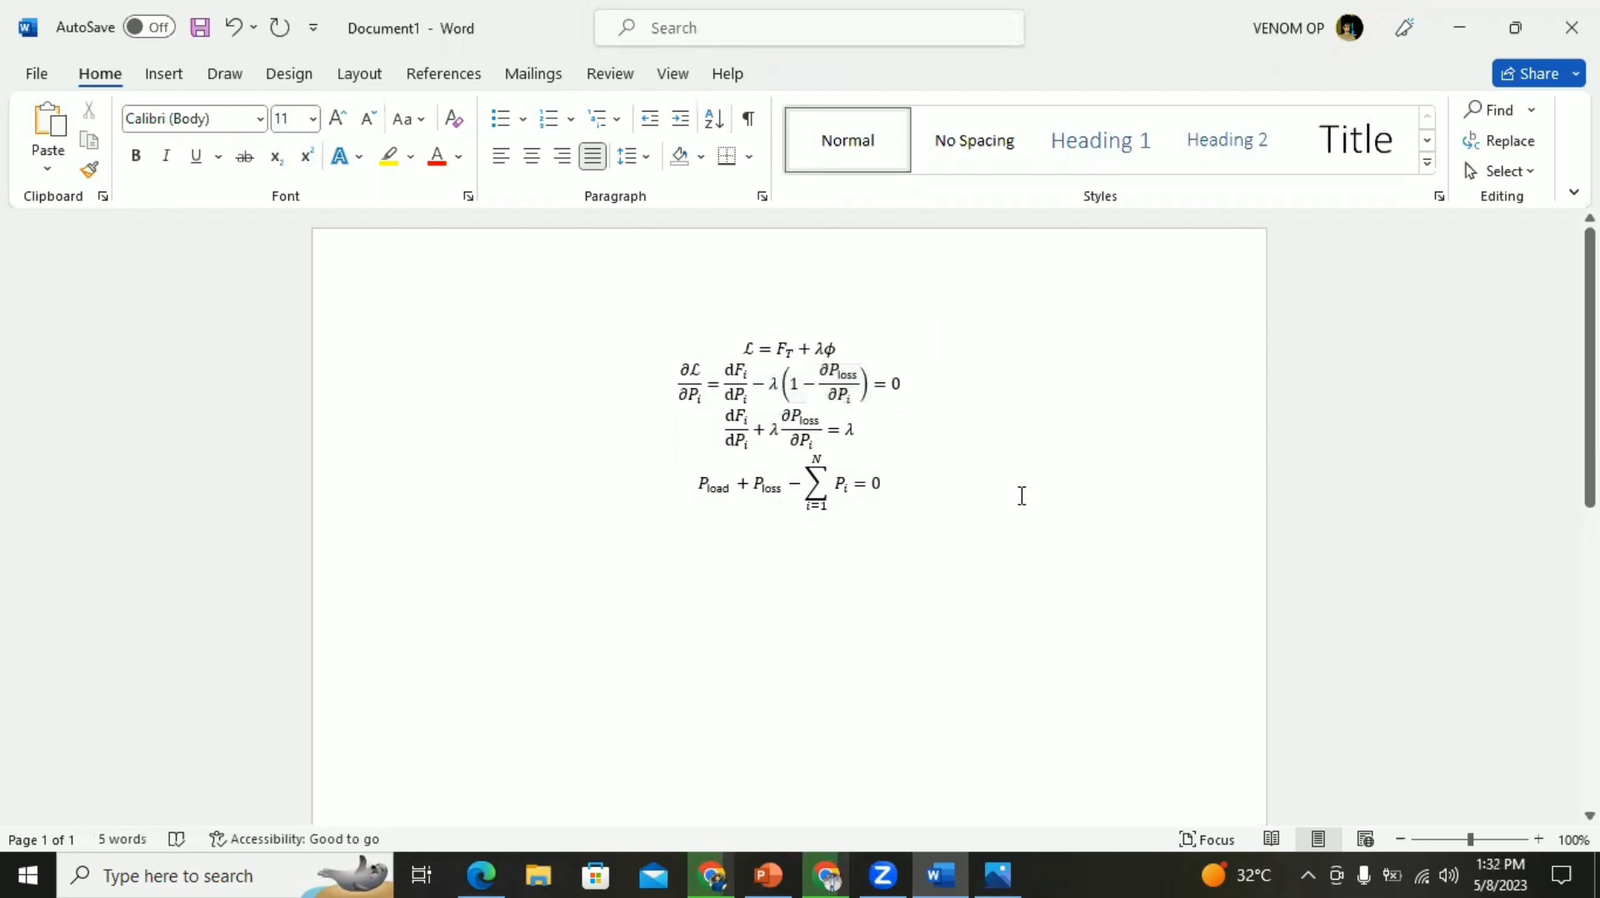